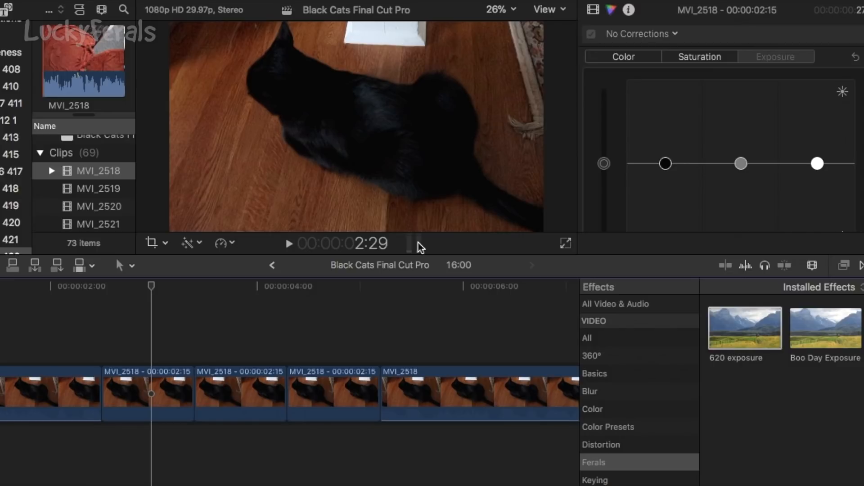
# Select the middle of the three short MVI_2518 clips in the timeline, with the playhead at 3:27.
pyautogui.press('super+ctrl+e')
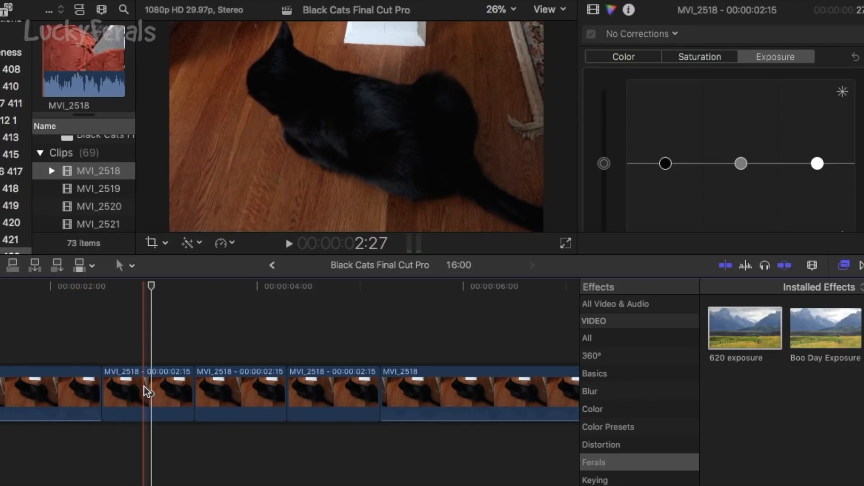
pyautogui.click(166, 374)
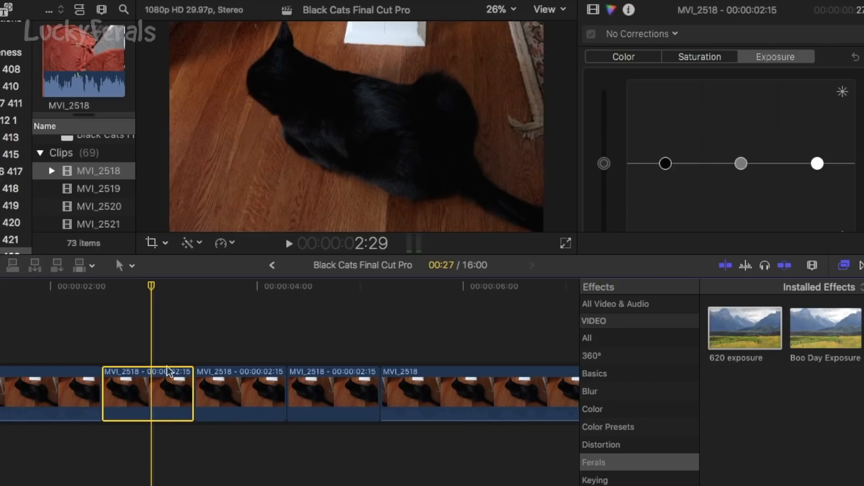
pyautogui.click(242, 390)
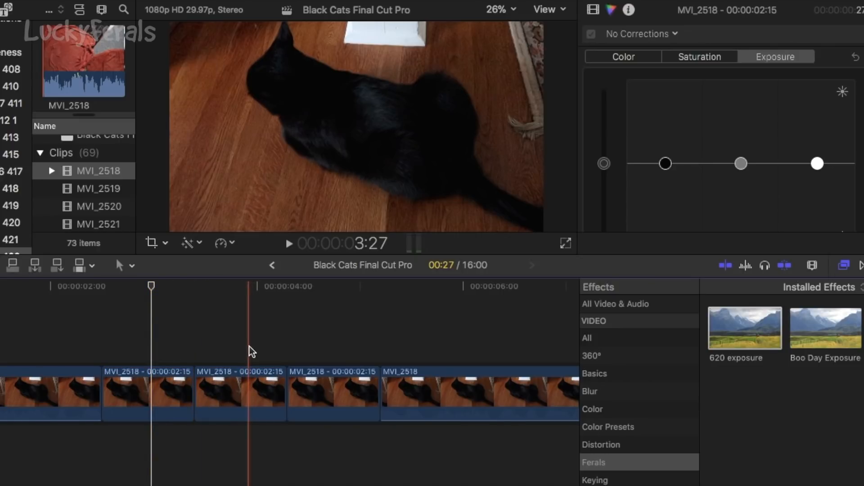
pyautogui.click(251, 350)
pyautogui.click(243, 395)
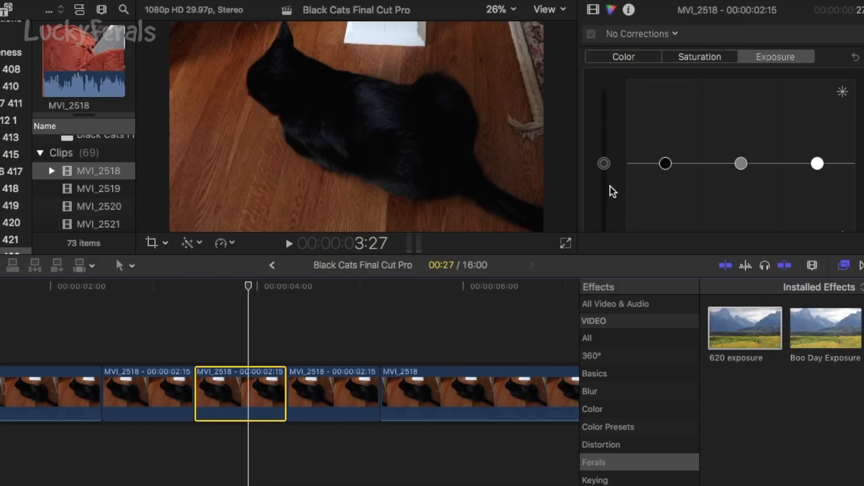
# Look through the clip's Color, Saturation and Exposure correction controls, ending on Exposure.
pyautogui.click(631, 58)
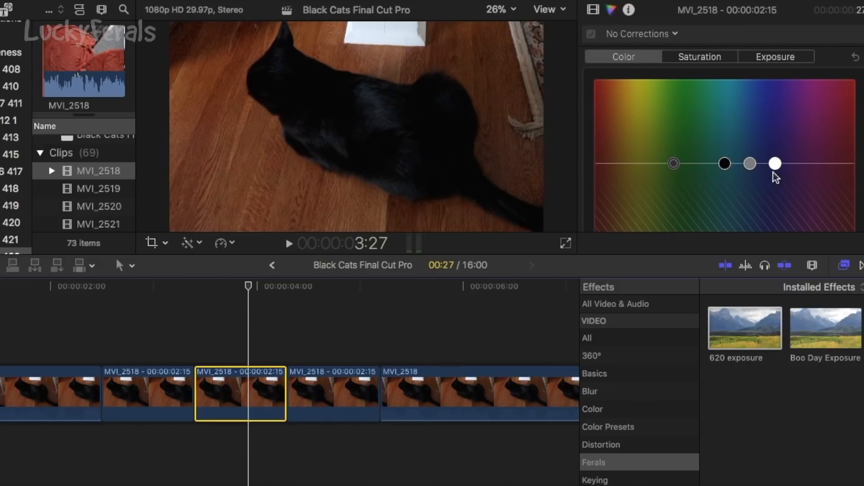
pyautogui.click(696, 59)
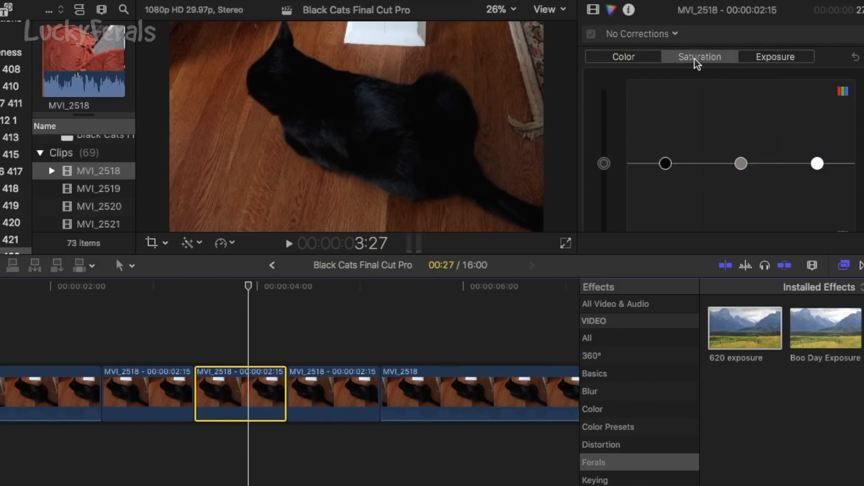
pyautogui.click(782, 59)
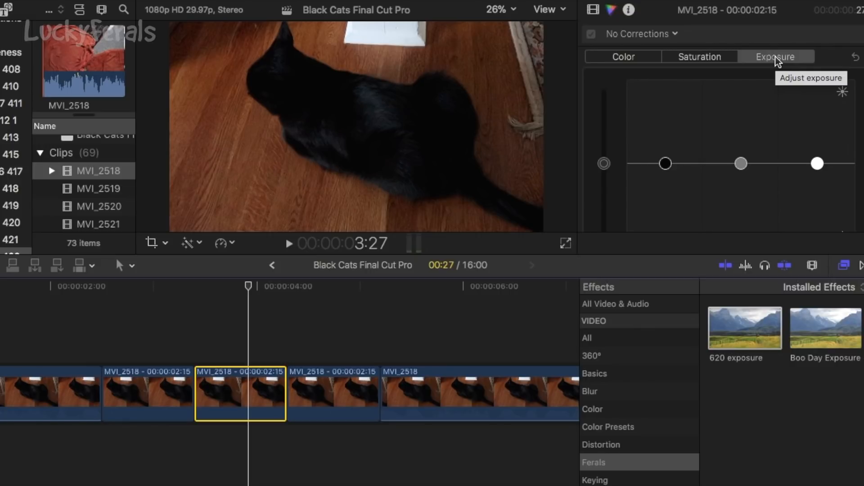
pyautogui.click(775, 57)
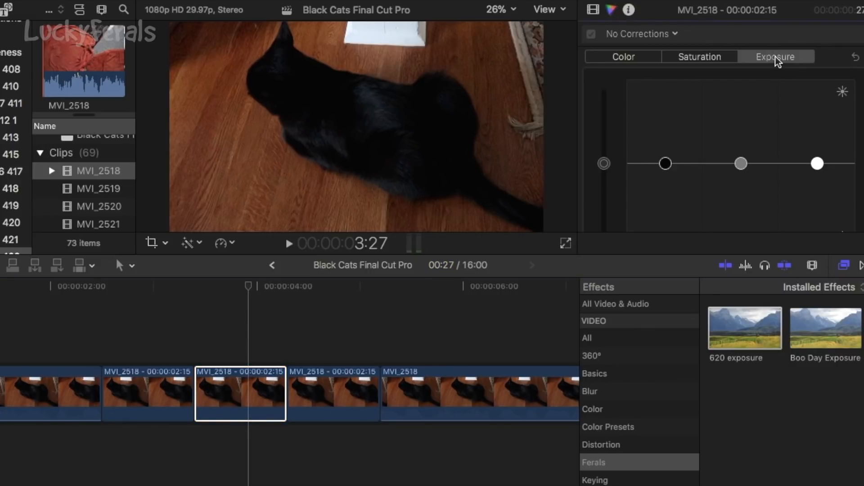
# Check the selected clip's compositing and transform properties, and return to its exposure controls.
pyautogui.click(594, 11)
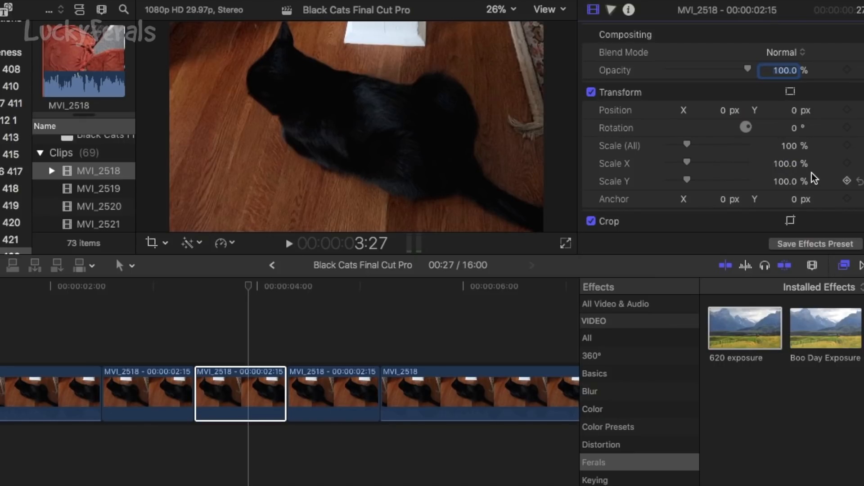
pyautogui.press('super+6')
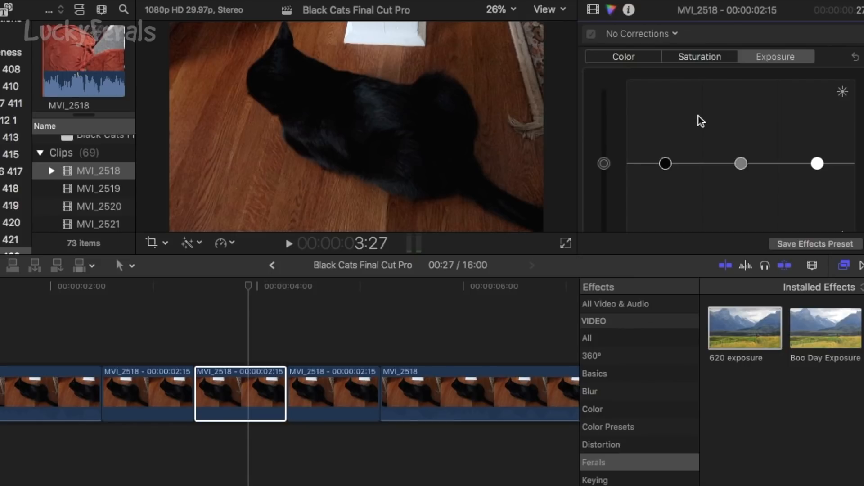
pyautogui.click(270, 383)
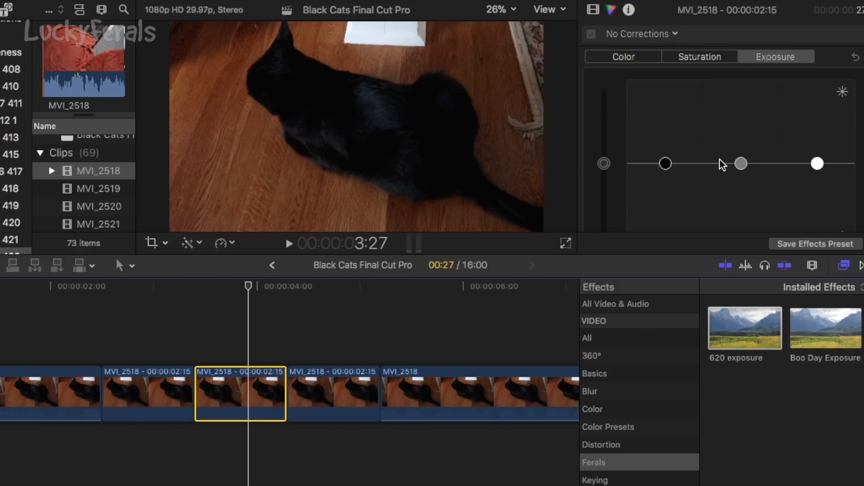
# Highlight the global, shadows, midtones and highlights exposure controls one after another.
pyautogui.click(605, 164)
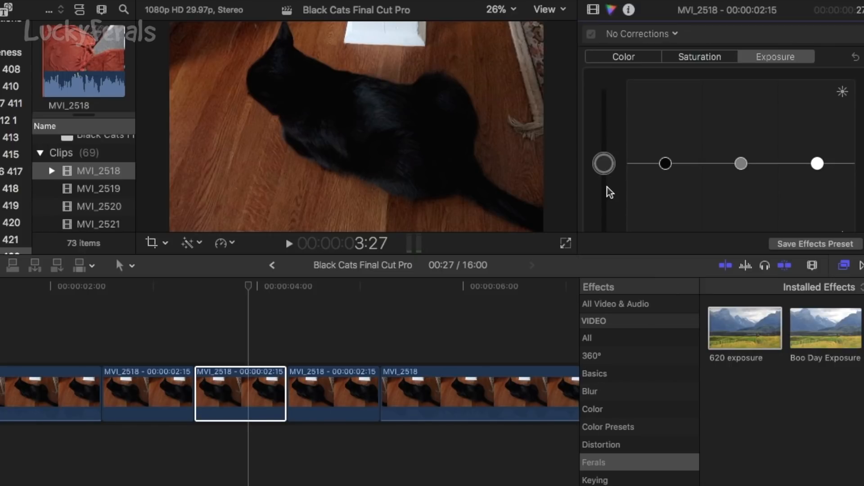
pyautogui.click(662, 165)
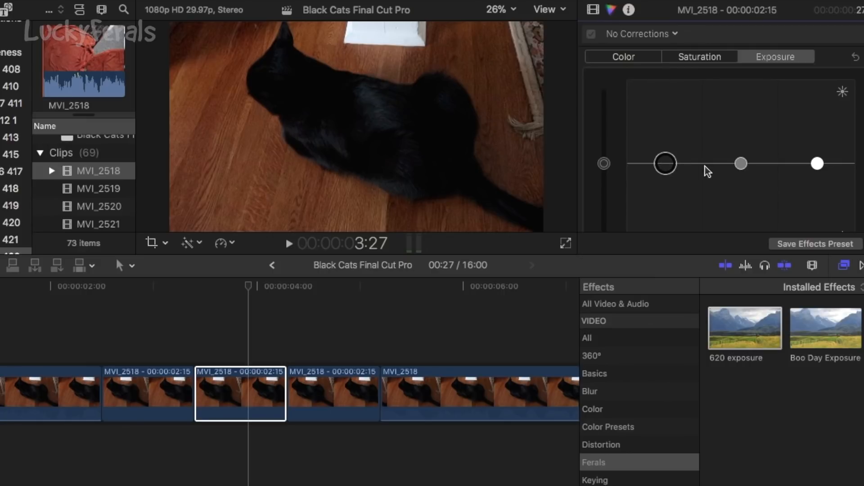
pyautogui.click(738, 164)
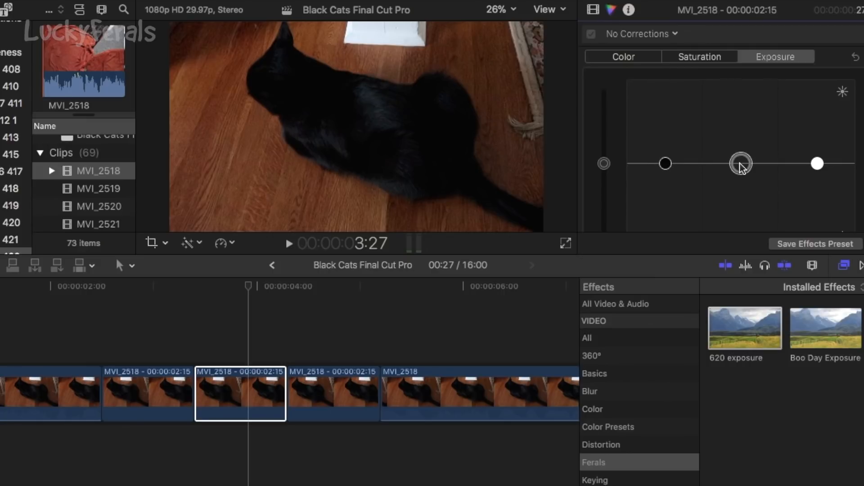
pyautogui.click(816, 163)
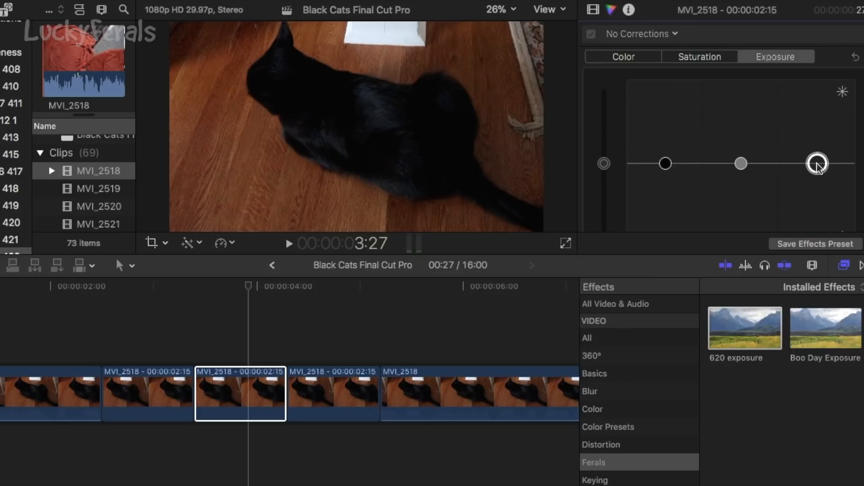
# Raise the global exposure of the selected clip slightly above neutral.
pyautogui.click(604, 164)
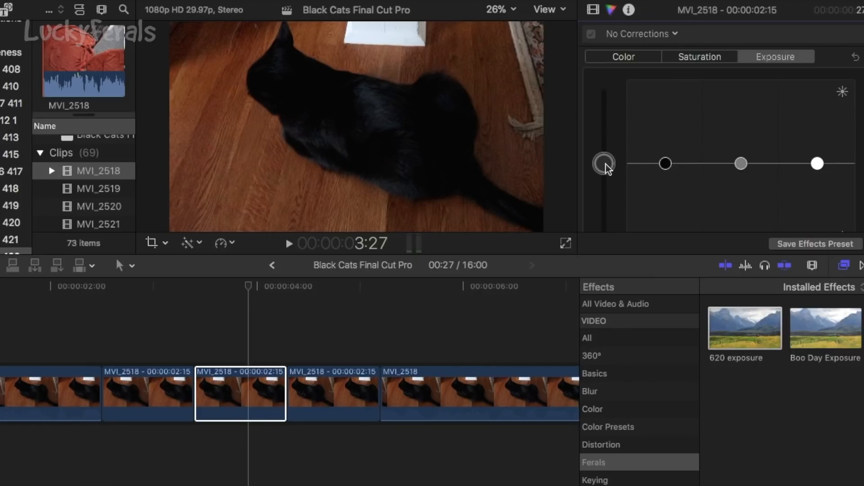
pyautogui.moveTo(606, 165)
pyautogui.mouseDown()
pyautogui.moveTo(605, 112)
pyautogui.moveTo(603, 166)
pyautogui.mouseUp()
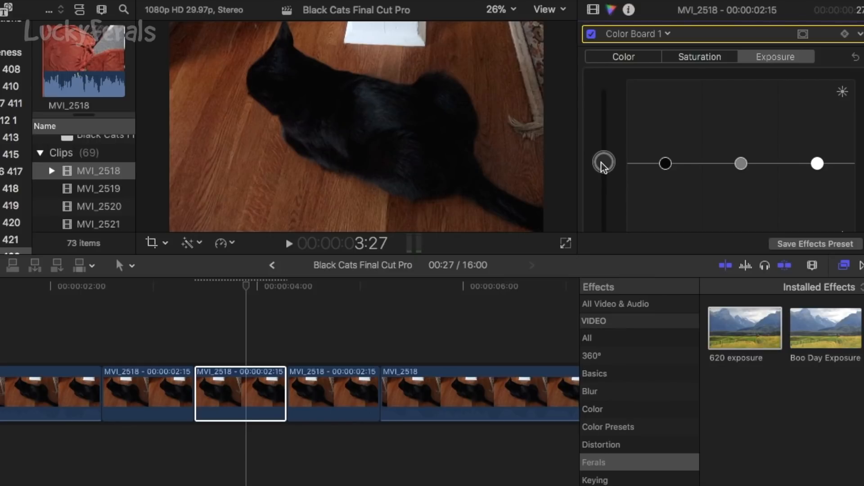
pyautogui.moveTo(601, 163); pyautogui.dragTo(602, 155)
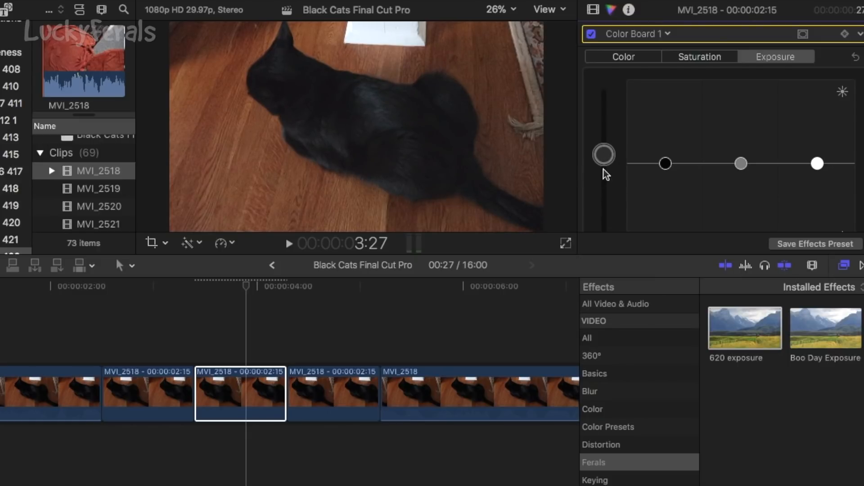
# Raise the midtones exposure of the same clip slightly above neutral.
pyautogui.click(247, 389)
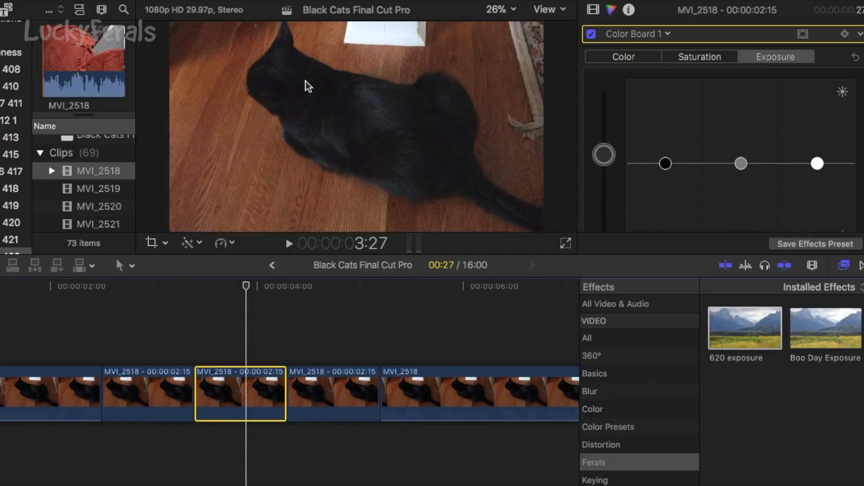
pyautogui.click(742, 164)
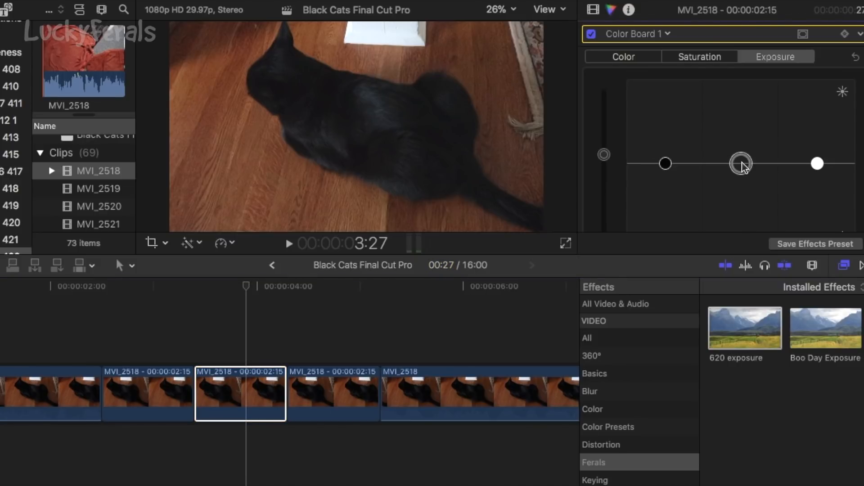
pyautogui.moveTo(742, 163)
pyautogui.mouseDown()
pyautogui.moveTo(734, 110)
pyautogui.moveTo(731, 162)
pyautogui.mouseUp()
pyautogui.moveTo(740, 165); pyautogui.dragTo(742, 154)
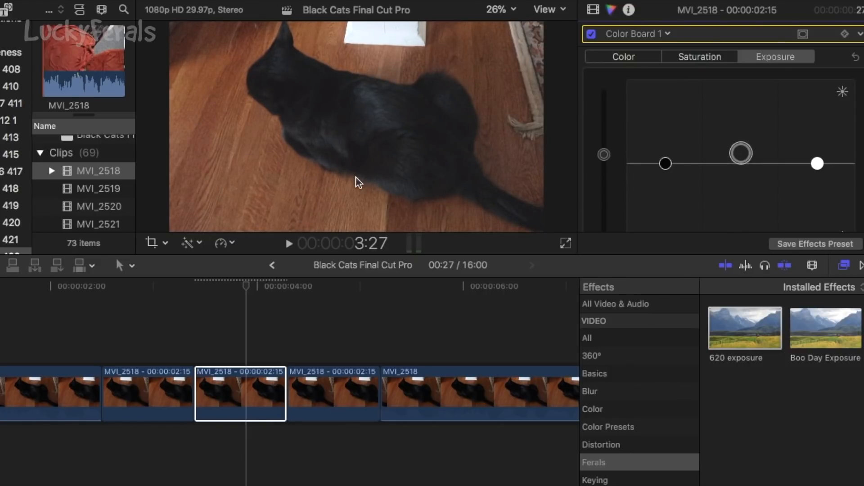
# Compare the brightened clip with the uncorrected clip before it, alternating between their frames and exposure settings.
pyautogui.click(250, 385)
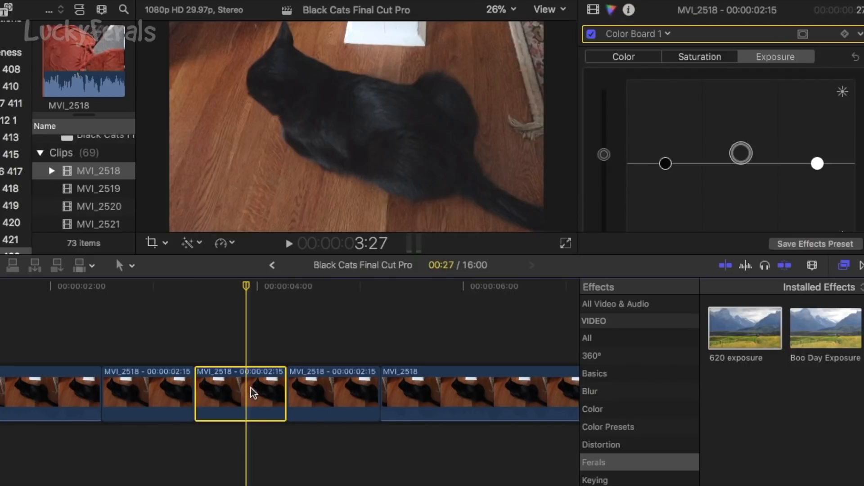
pyautogui.click(148, 382)
pyautogui.click(149, 341)
pyautogui.click(149, 386)
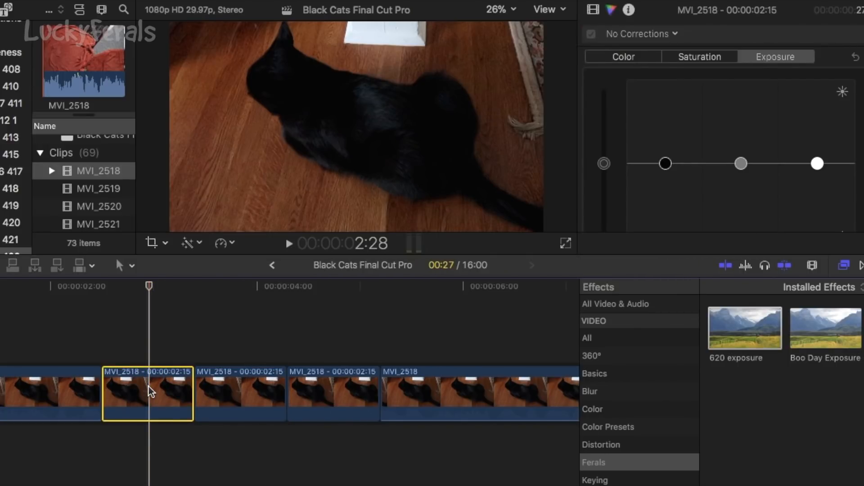
pyautogui.click(247, 341)
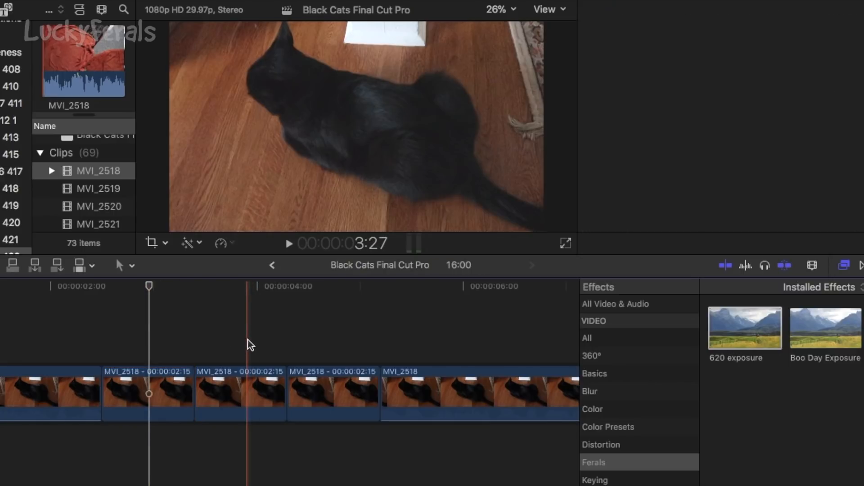
pyautogui.click(252, 378)
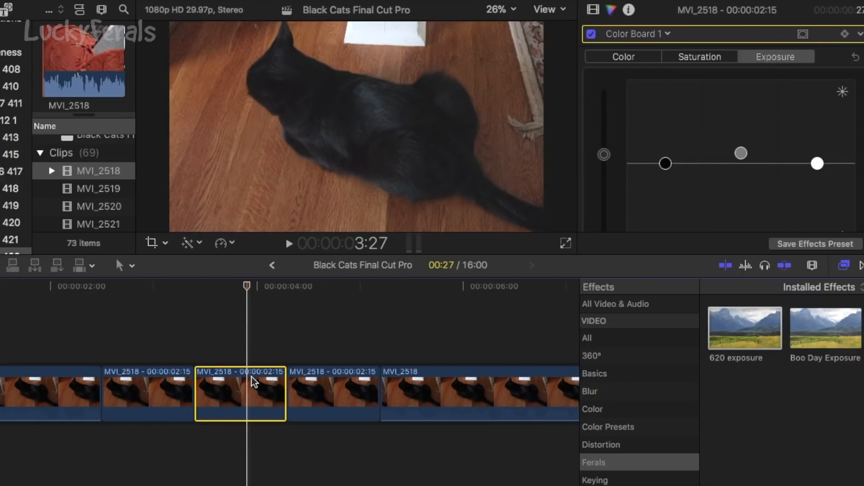
pyautogui.click(148, 335)
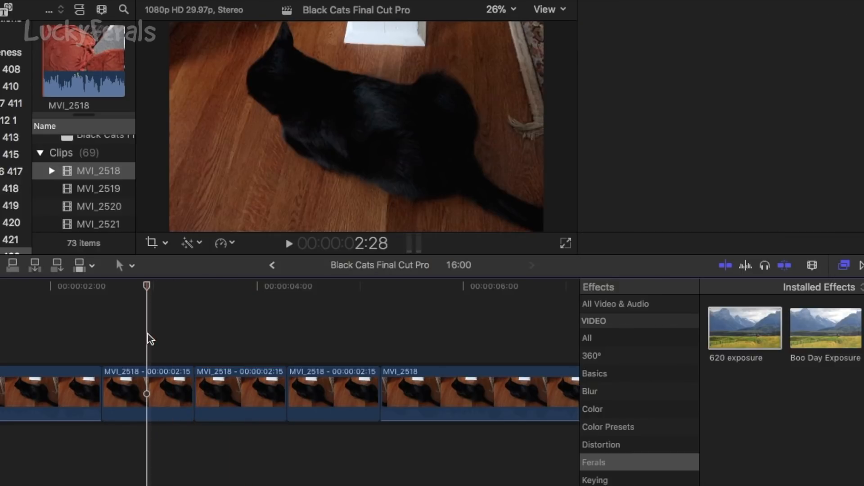
pyautogui.click(150, 375)
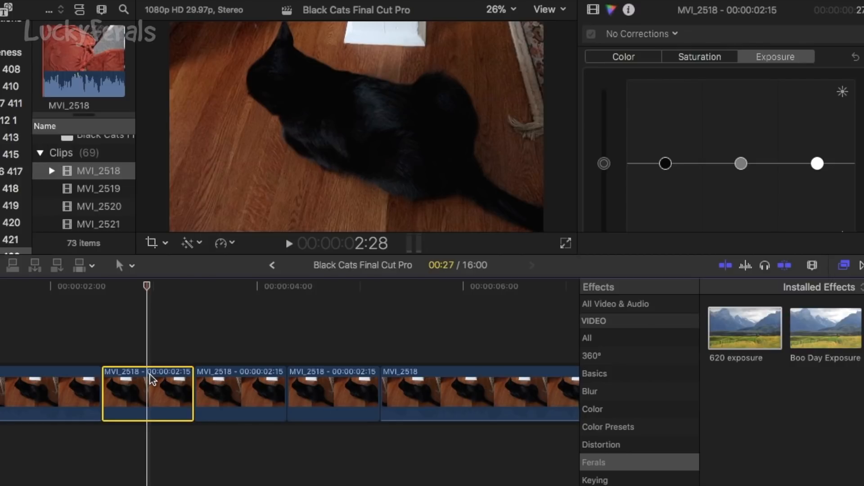
pyautogui.click(240, 336)
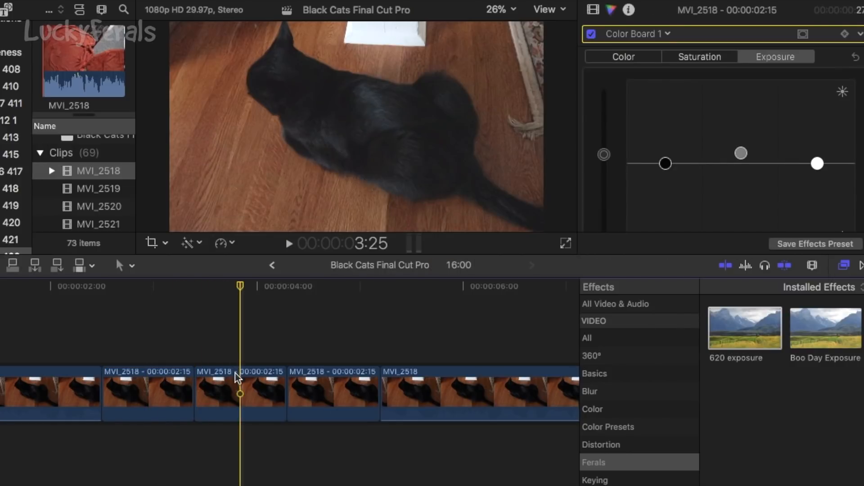
pyautogui.click(236, 378)
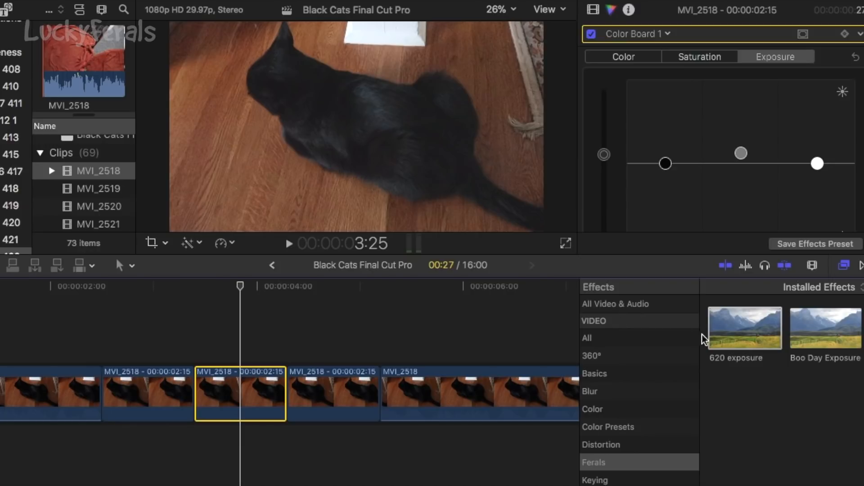
# Browse the installed video effects, including the All, Basics, Blur, Color and Color Presets categories.
pyautogui.click(591, 339)
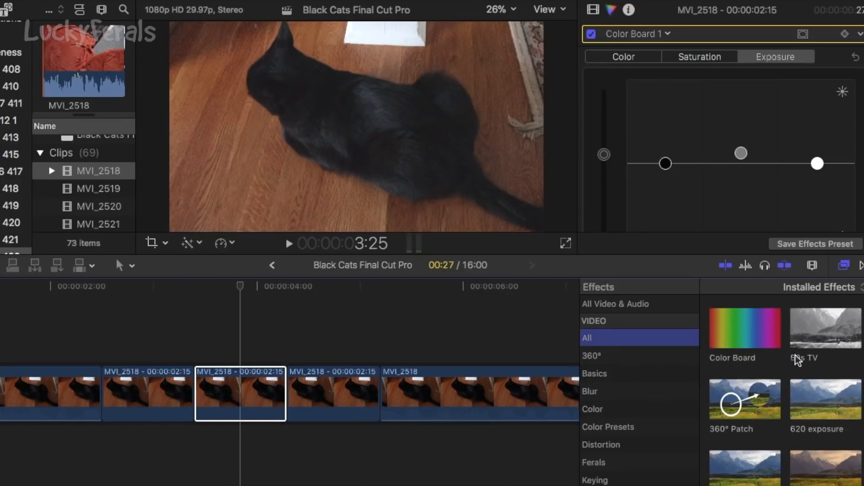
pyautogui.scroll(-15, 800, 355)
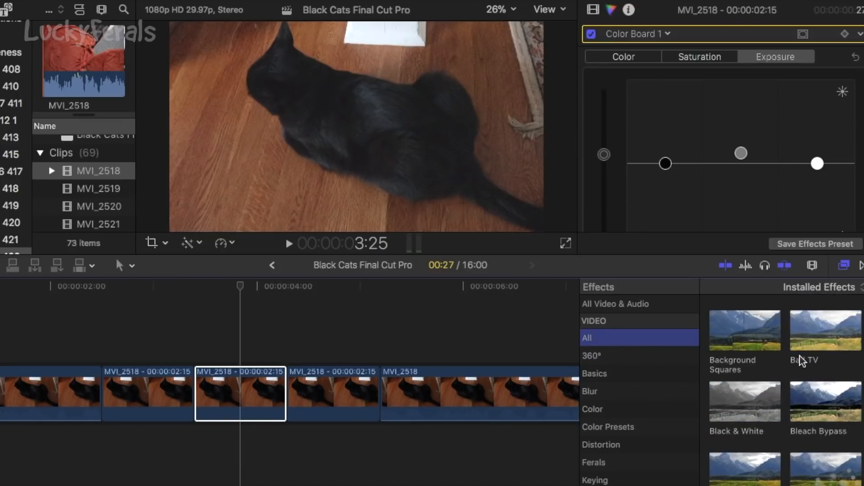
pyautogui.scroll(-5, 801, 355)
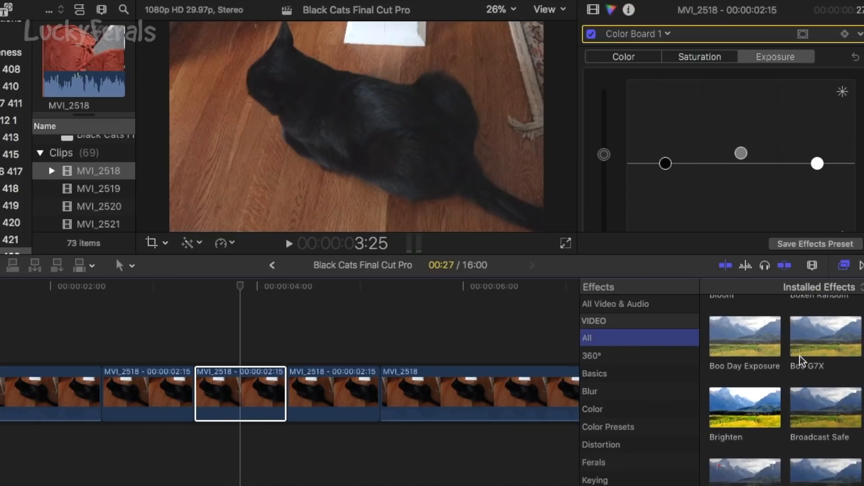
pyautogui.click(612, 359)
pyautogui.click(611, 374)
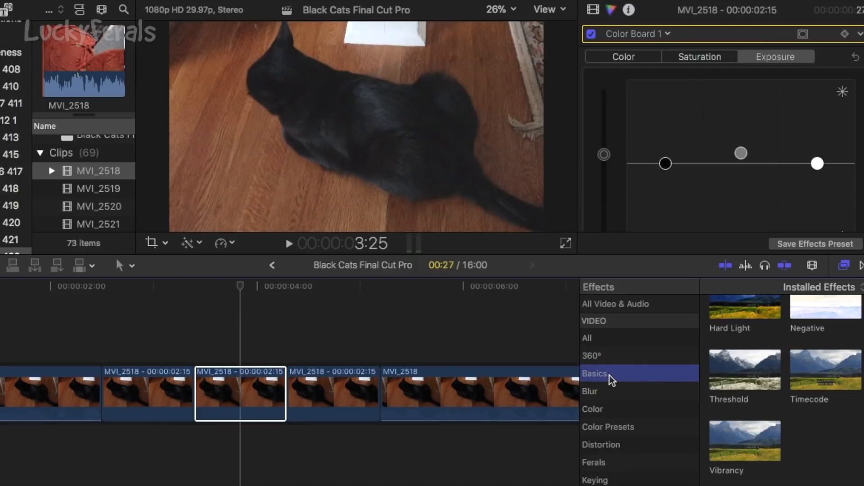
pyautogui.click(605, 394)
pyautogui.click(606, 406)
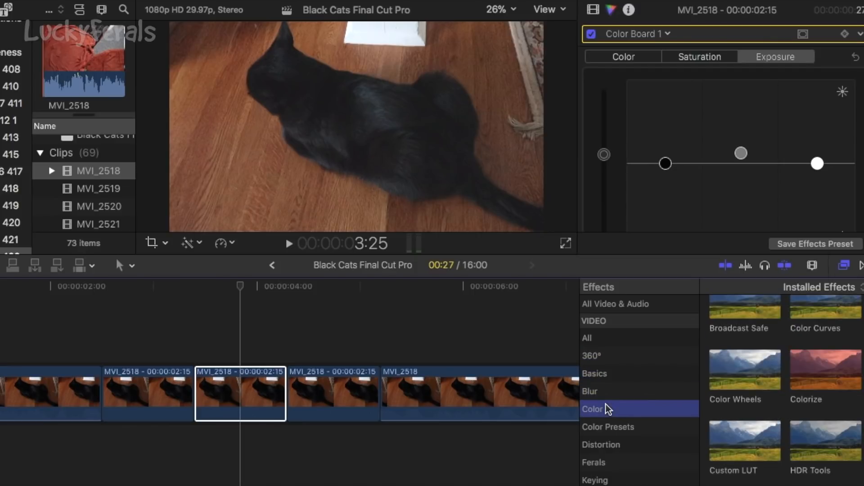
pyautogui.click(609, 420)
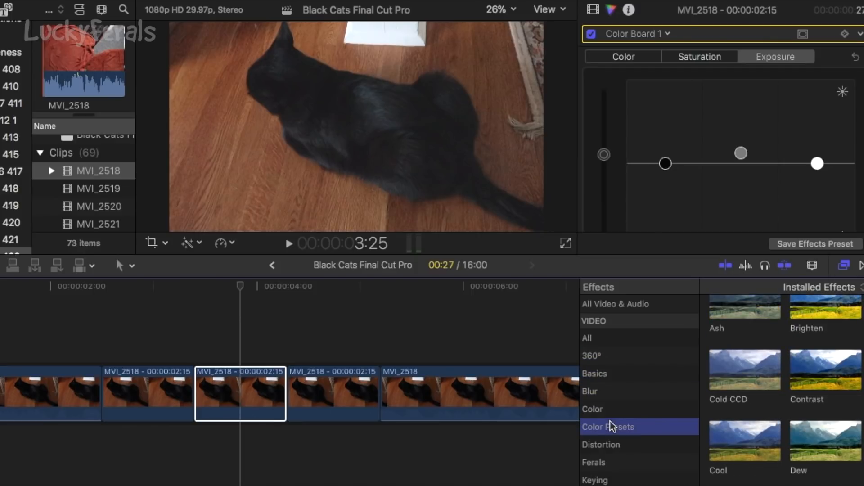
# Review the custom exposure presets in the Ferals effects category and compare the uncorrected clips with the brightened one.
pyautogui.click(609, 467)
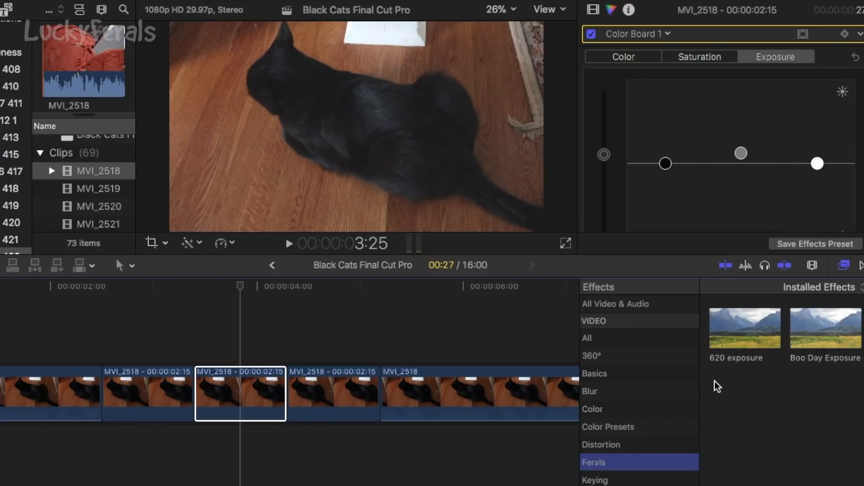
pyautogui.click(738, 330)
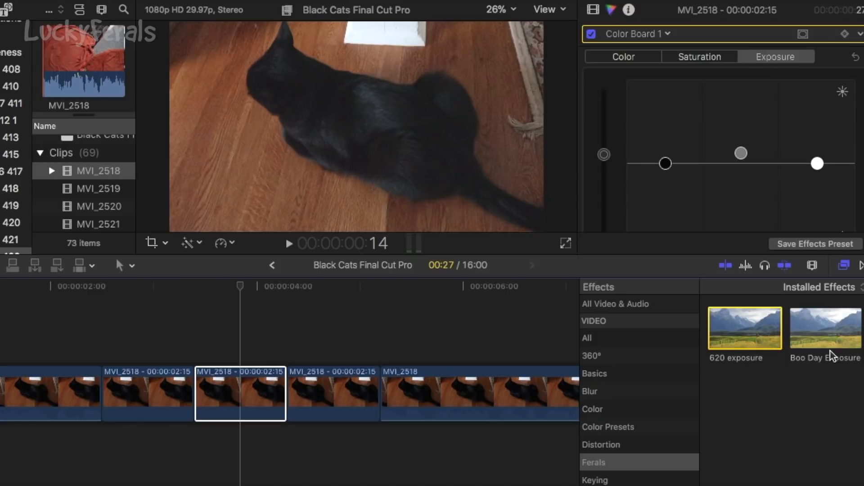
pyautogui.click(330, 392)
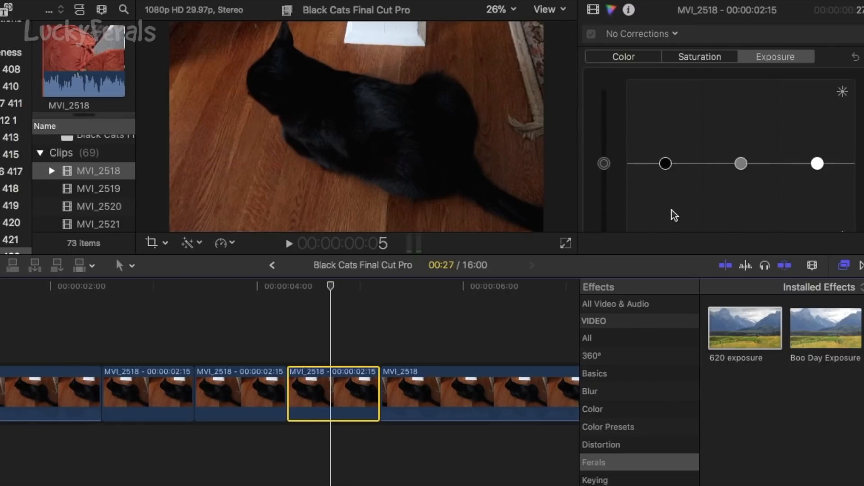
pyautogui.click(155, 391)
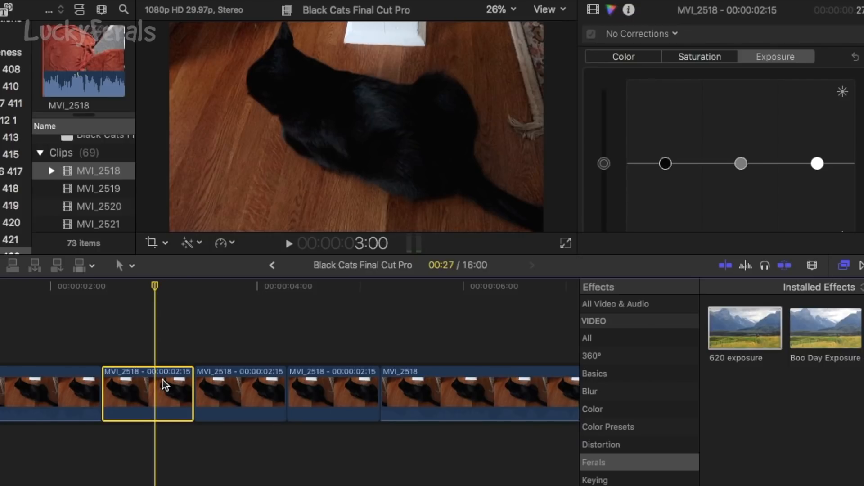
pyautogui.click(264, 381)
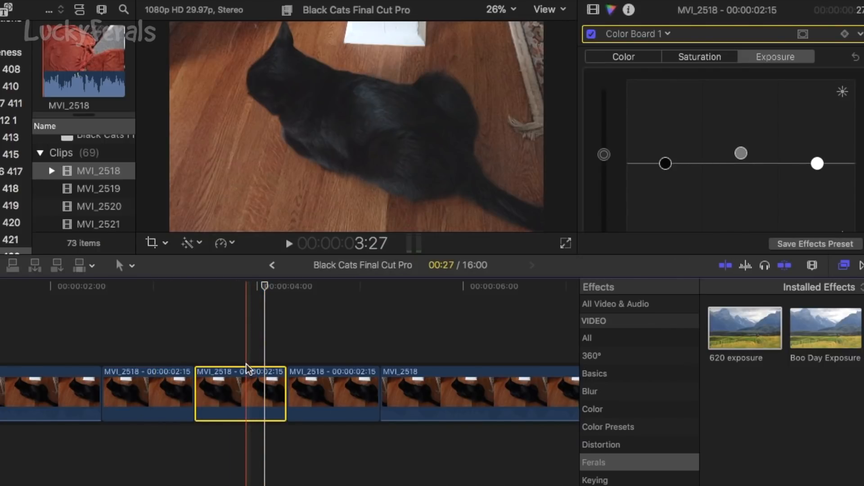
# Apply the 620 exposure preset to the uncorrected clip after the brightened one and raise its global exposure slightly.
pyautogui.click(329, 381)
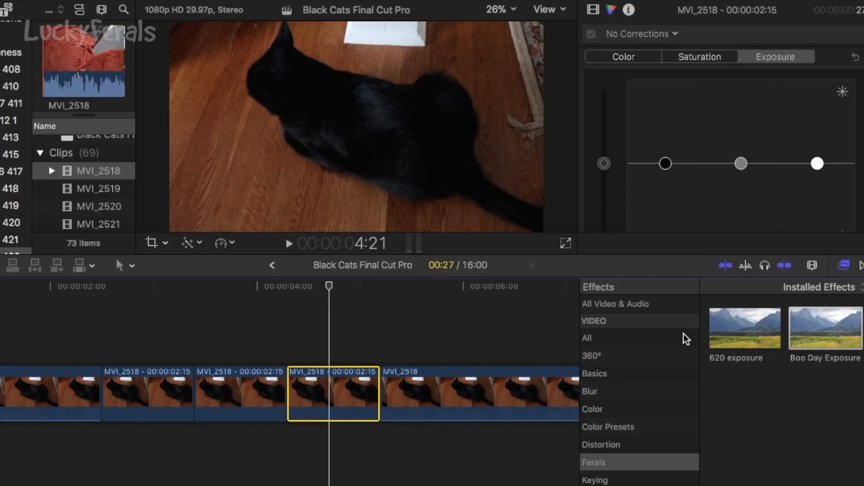
pyautogui.click(739, 328)
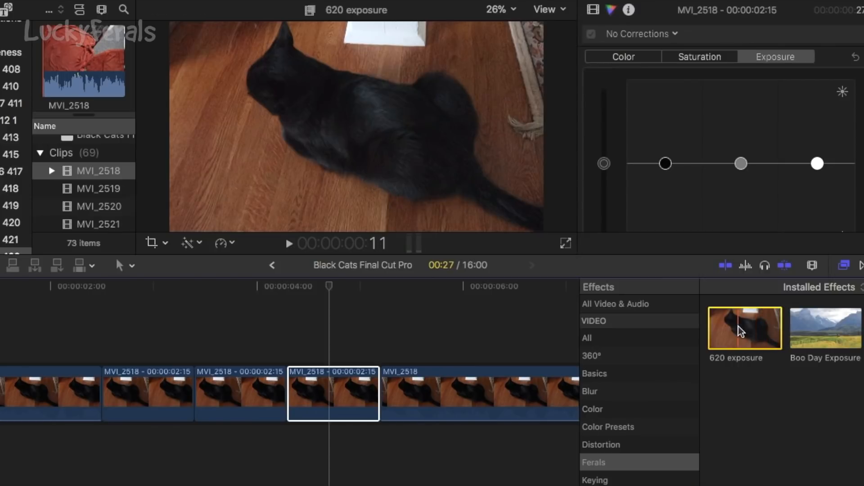
pyautogui.moveTo(742, 336); pyautogui.dragTo(348, 404)
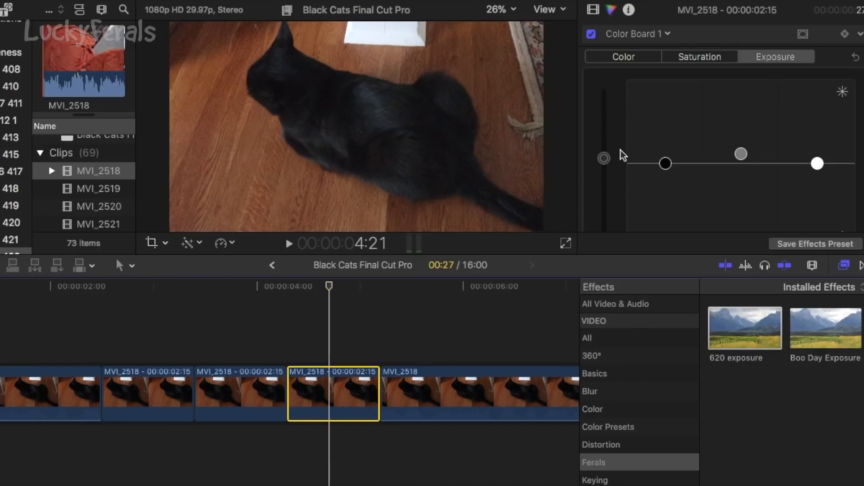
pyautogui.click(604, 159)
pyautogui.moveTo(605, 157); pyautogui.dragTo(605, 152)
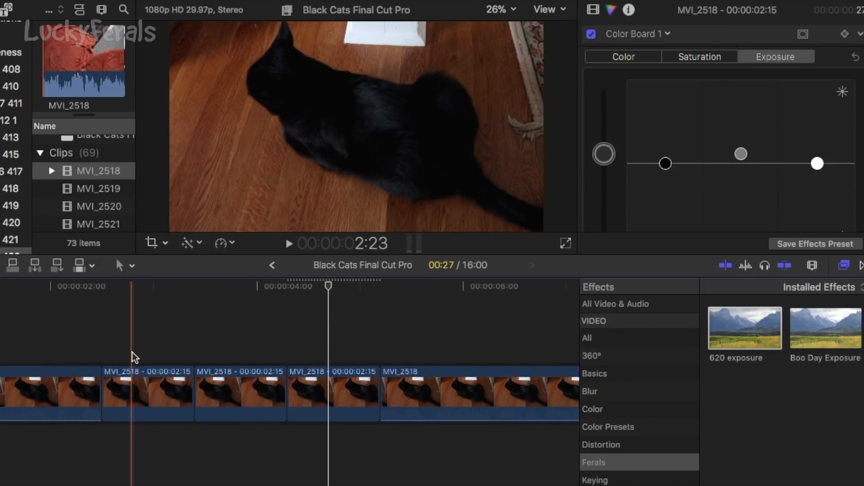
# Compare the frames and exposure settings of the uncorrected, manually brightened and 620 exposure clips.
pyautogui.click(131, 358)
pyautogui.click(133, 385)
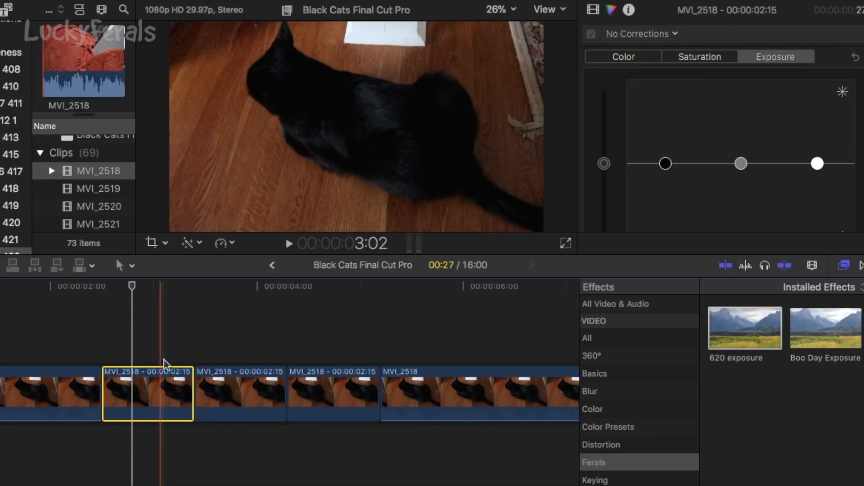
pyautogui.click(227, 380)
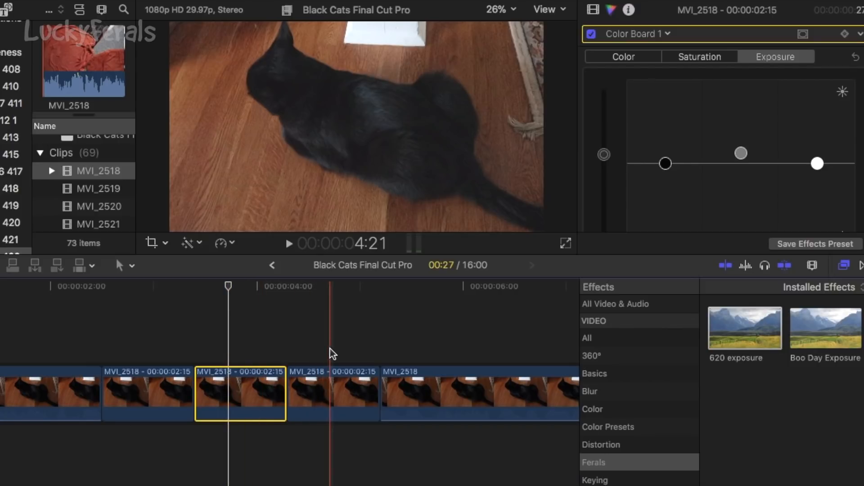
pyautogui.click(332, 386)
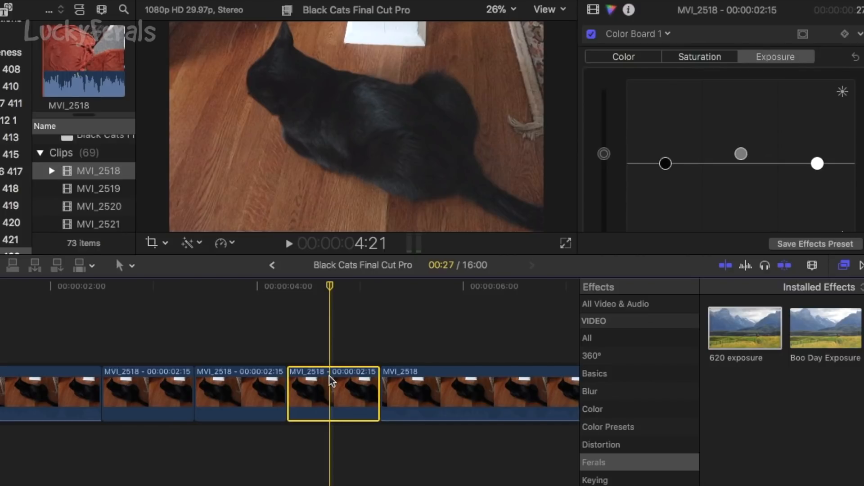
pyautogui.click(243, 354)
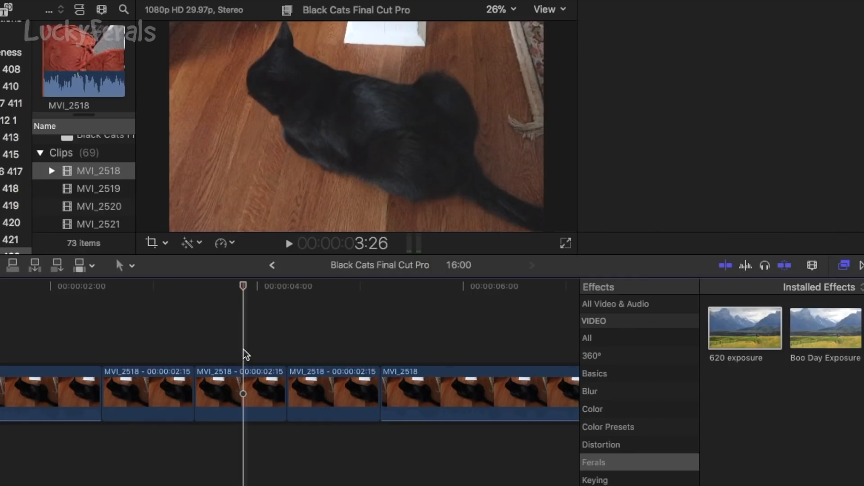
pyautogui.click(337, 358)
pyautogui.click(337, 383)
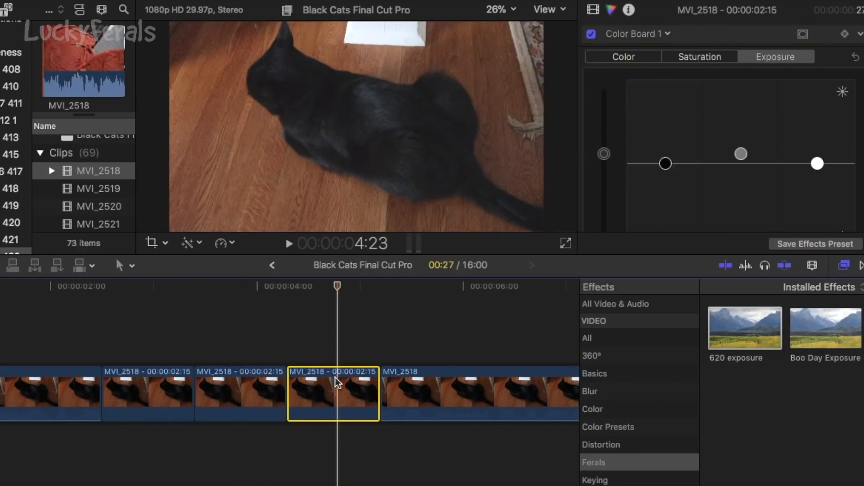
pyautogui.click(247, 380)
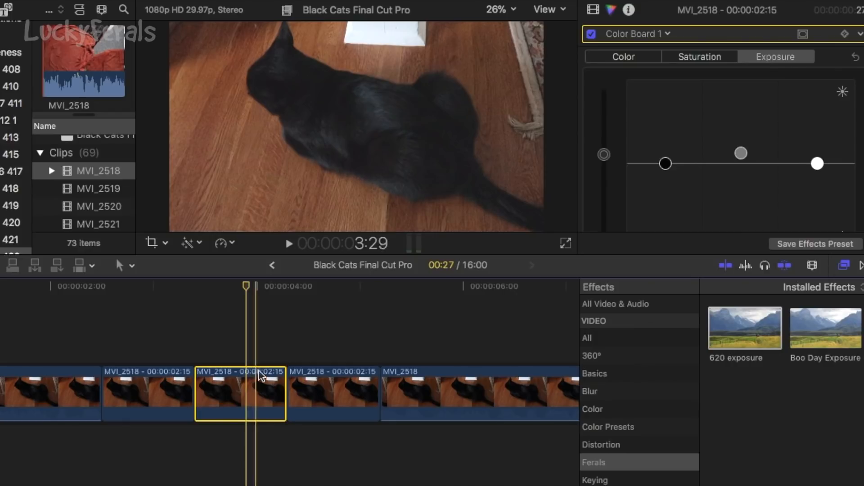
pyautogui.click(329, 356)
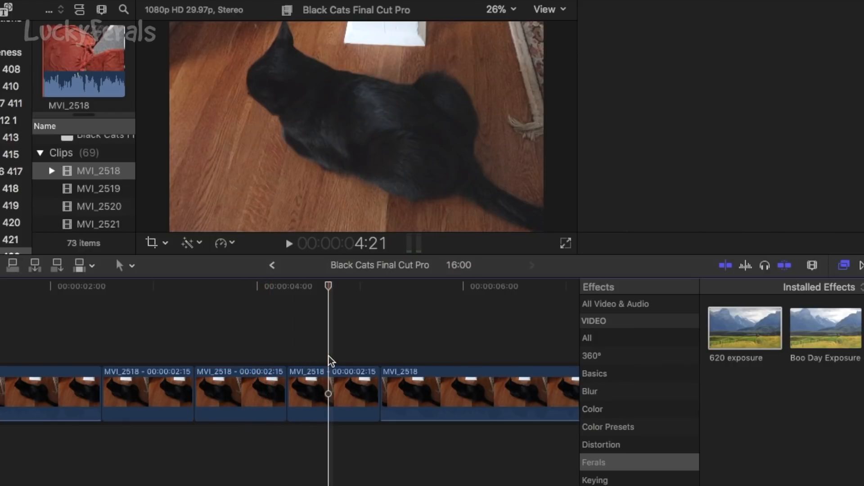
# Paste the Color Board 1 effect from the 620 exposure clip onto the long MVI_2518 clip that follows it.
pyautogui.click(328, 386)
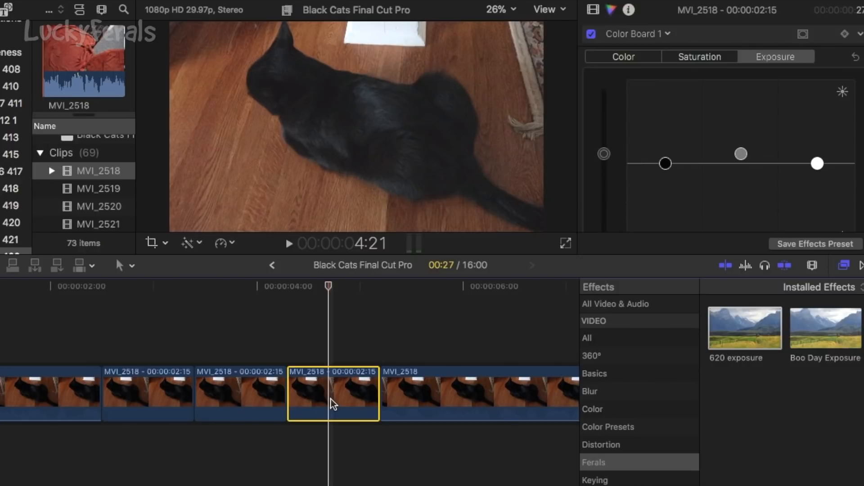
pyautogui.click(445, 381)
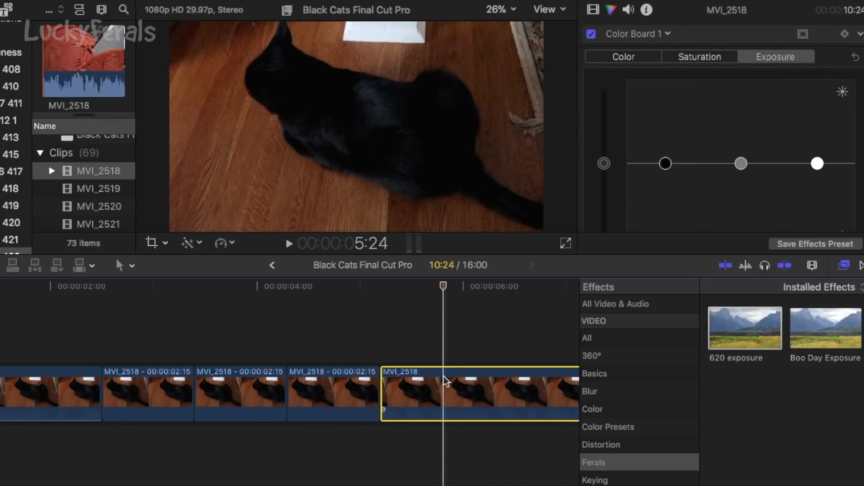
pyautogui.press('super+shift+v')
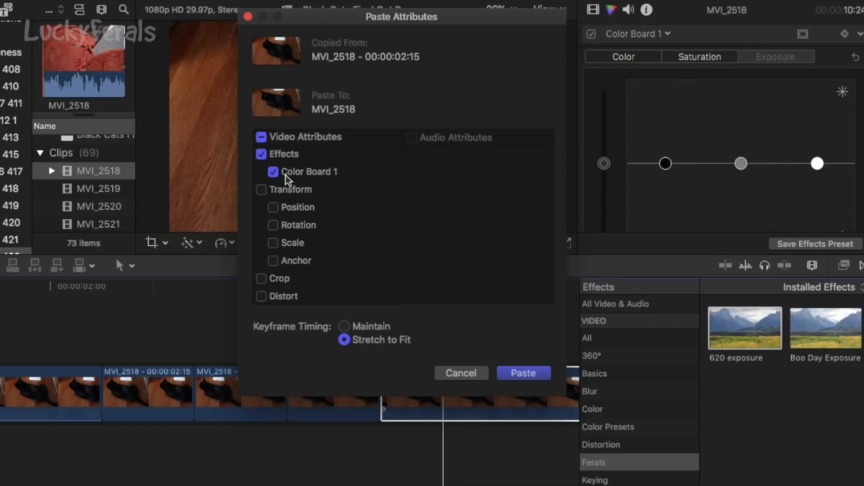
pyautogui.click(523, 373)
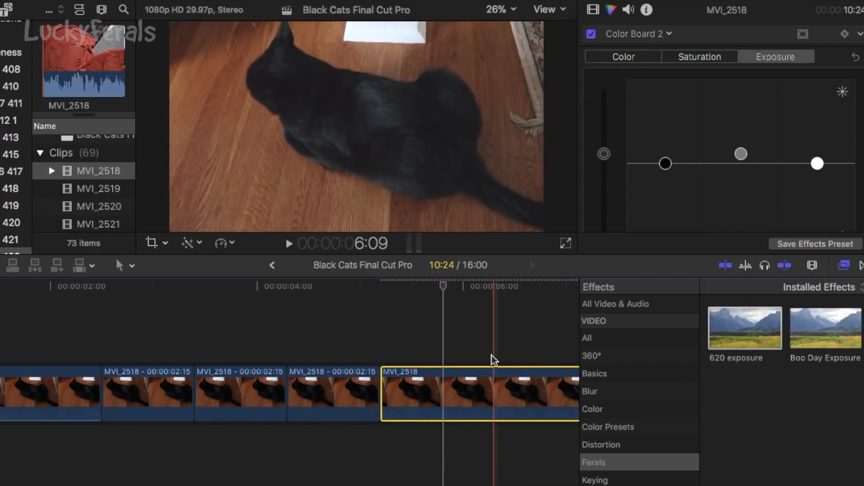
# Play the sequence from the 620 exposure clip into the following long clip to check the brightness match.
pyautogui.click(342, 351)
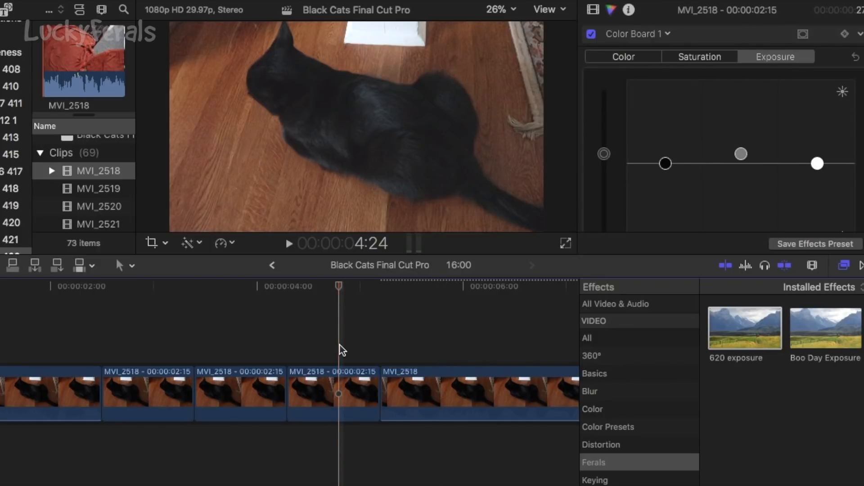
pyautogui.press('space')
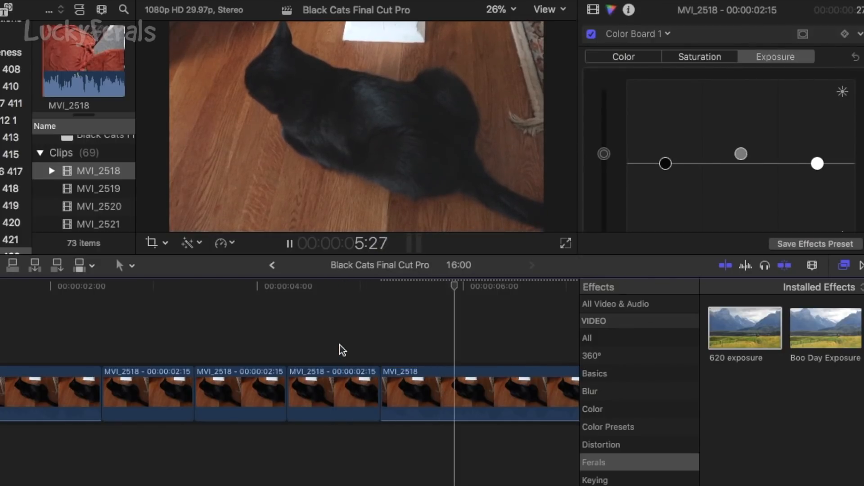
pyautogui.press('space')
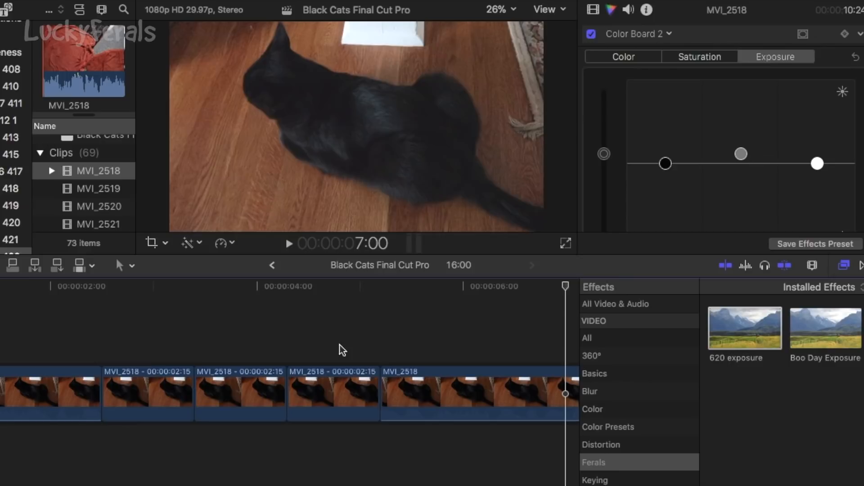
# Split the long brightened MVI_2518 clip at about 11 seconds and check the exposure of its first part.
pyautogui.hscroll(5, 411, 339)
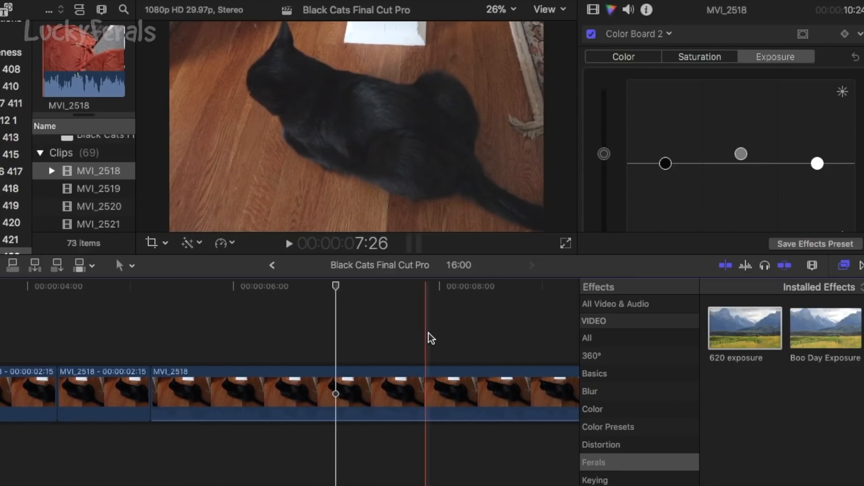
pyautogui.hscroll(2, 453, 332)
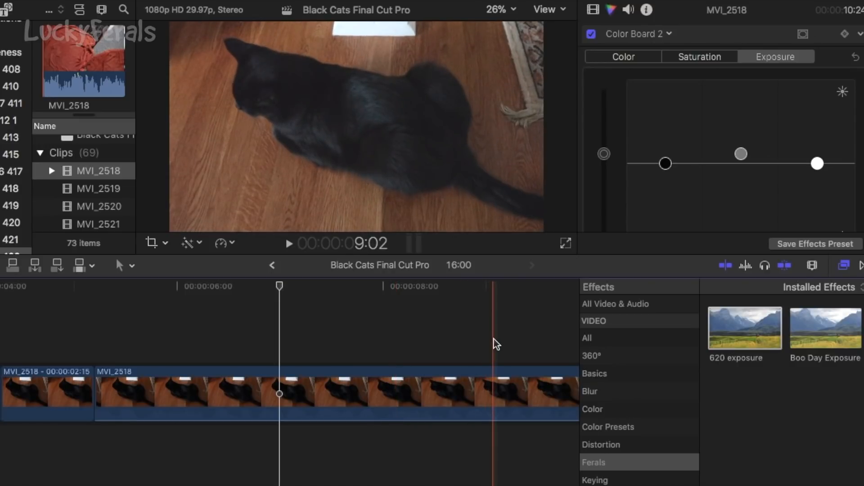
pyautogui.hscroll(3, 461, 336)
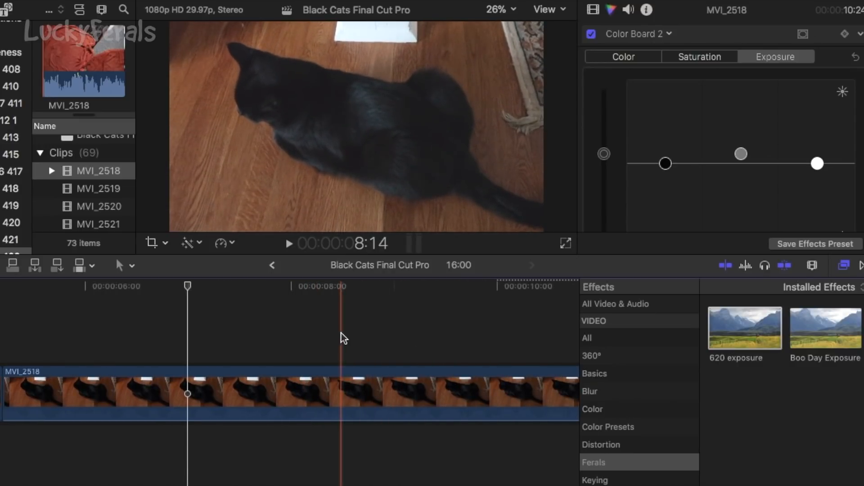
pyautogui.hscroll(3, 382, 338)
pyautogui.hscroll(5, 419, 341)
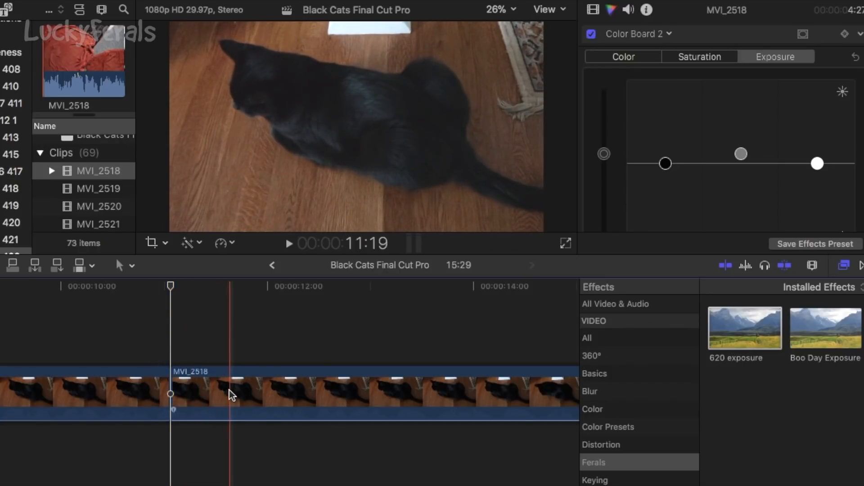
pyautogui.click(147, 390)
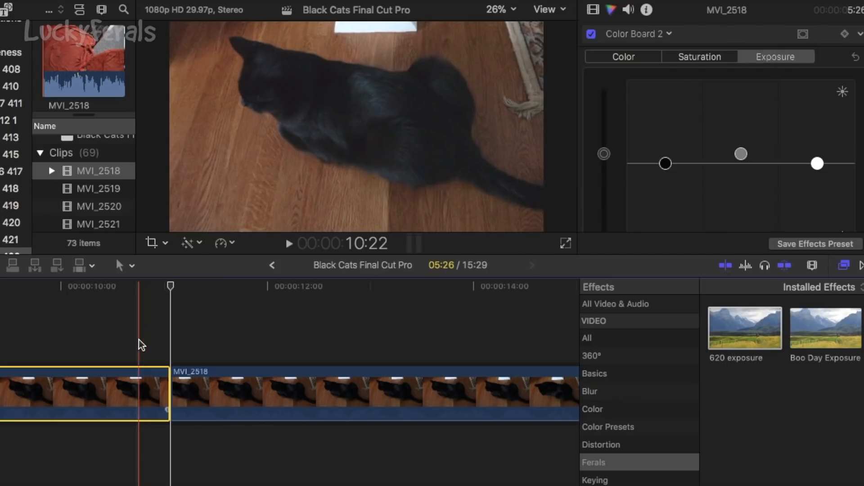
pyautogui.click(141, 379)
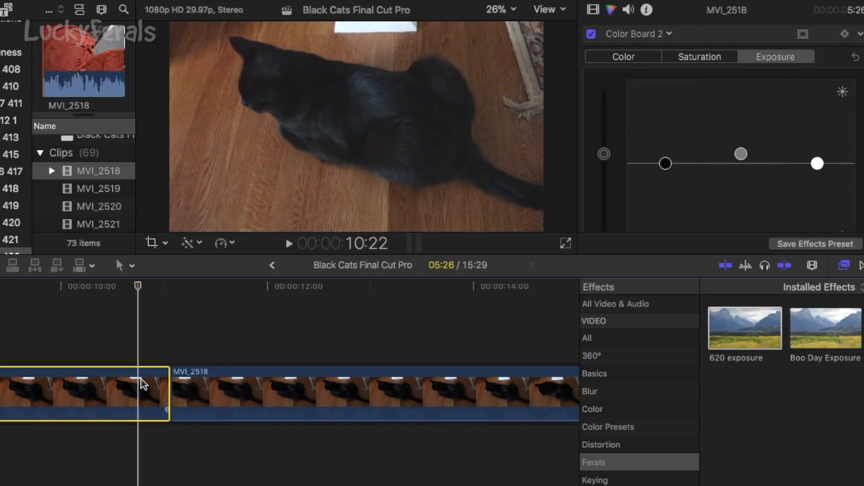
# Reset the Color Board 2 exposure on the second part of the split MVI_2518 clip.
pyautogui.click(239, 324)
pyautogui.click(236, 381)
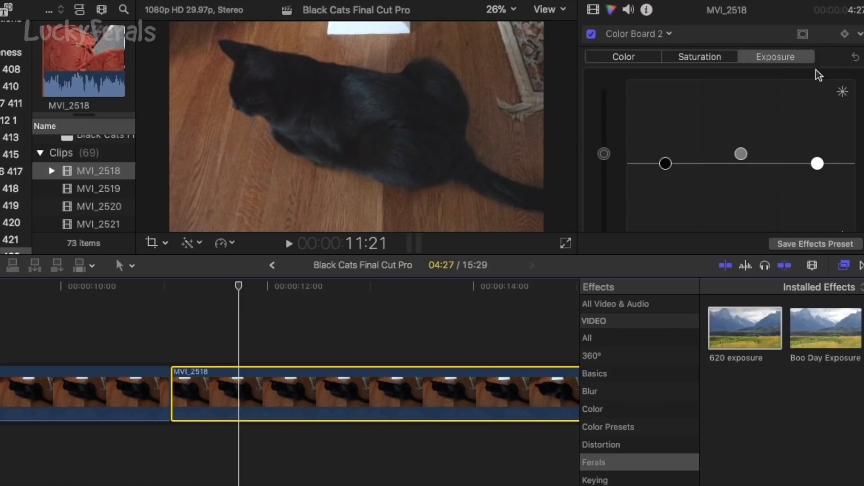
pyautogui.click(855, 56)
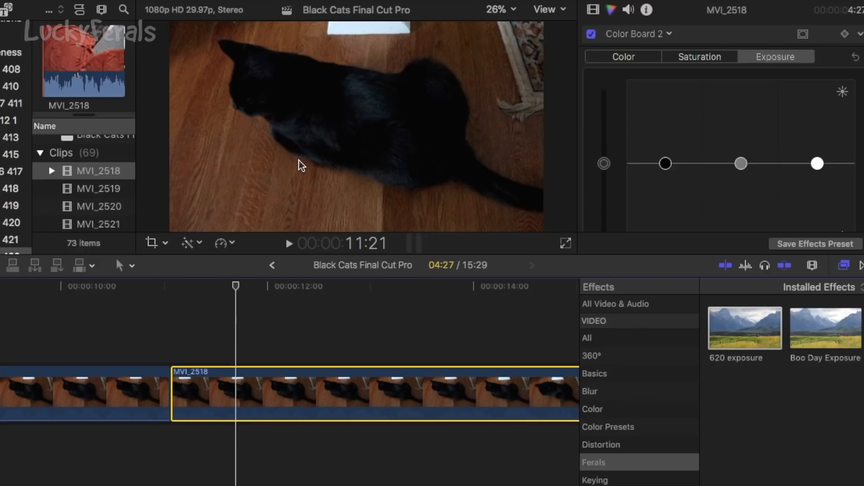
# Connect a brightened MVI_2518 clip above the uncorrected second part and play back the stacked section.
pyautogui.click(272, 340)
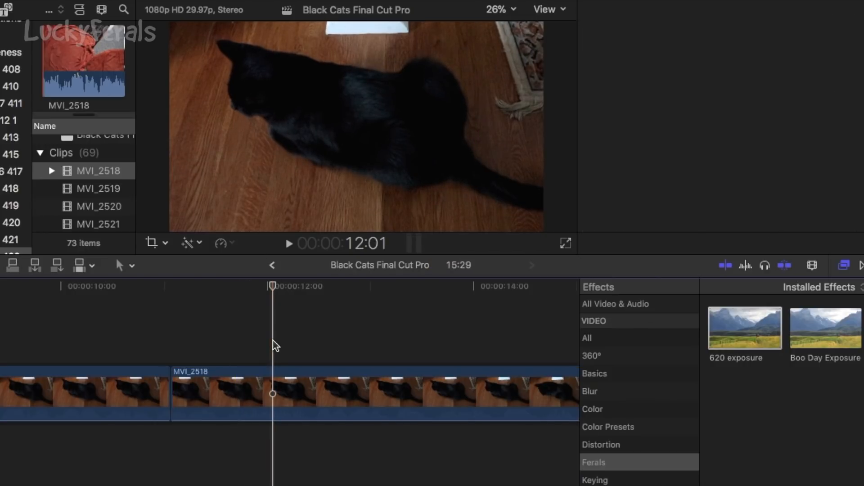
pyautogui.click(320, 339)
pyautogui.click(260, 327)
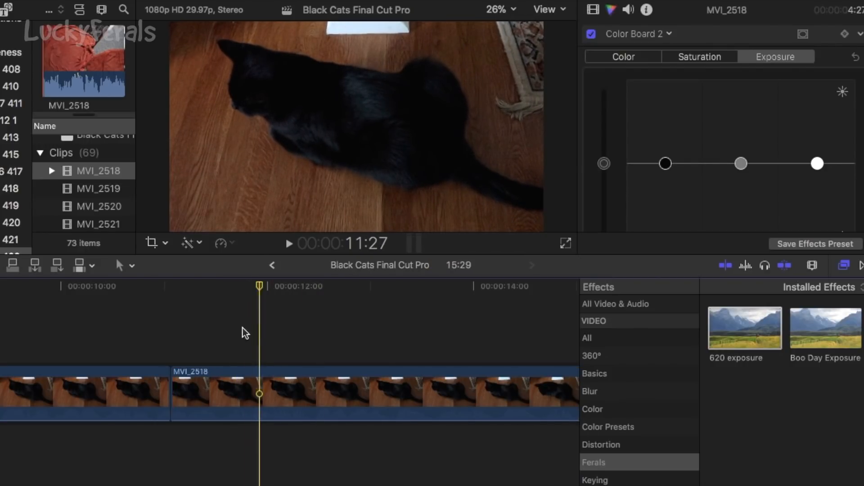
pyautogui.press('space')
pyautogui.press('q')
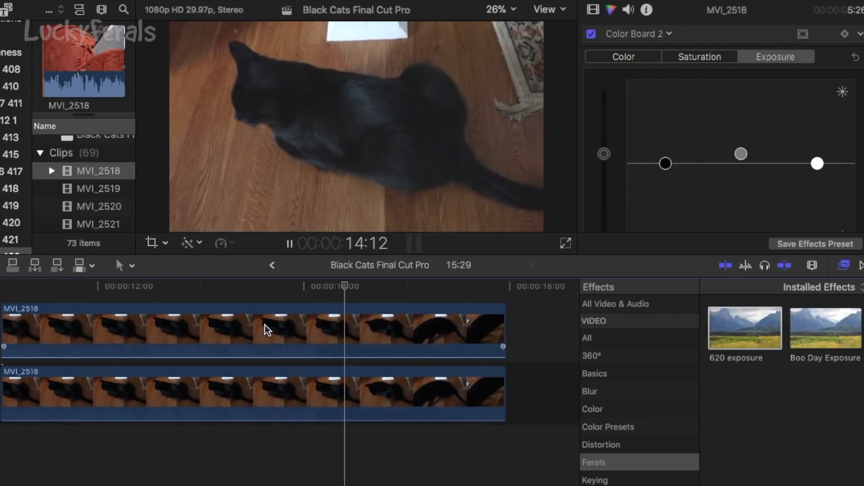
pyautogui.press('space')
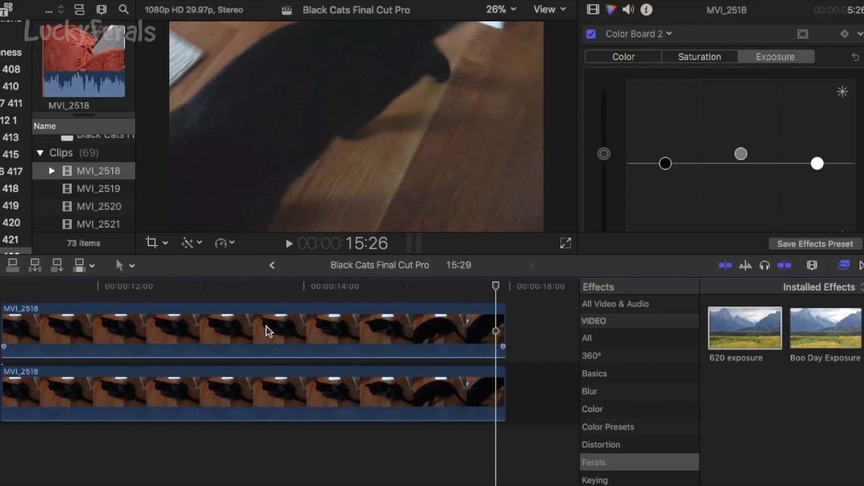
# Disable the upper brightened MVI_2518 clip and play the uncorrected clip beneath it from the start of the stacked section.
pyautogui.click(275, 333)
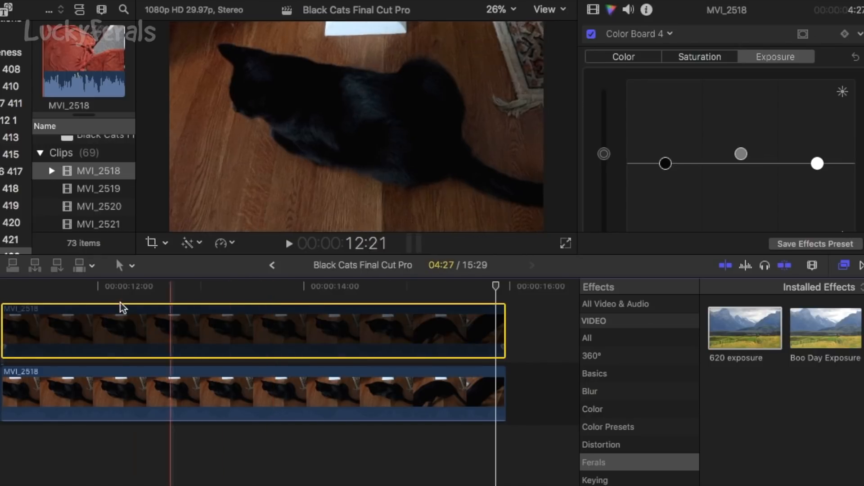
pyautogui.click(4, 287)
pyautogui.press('space')
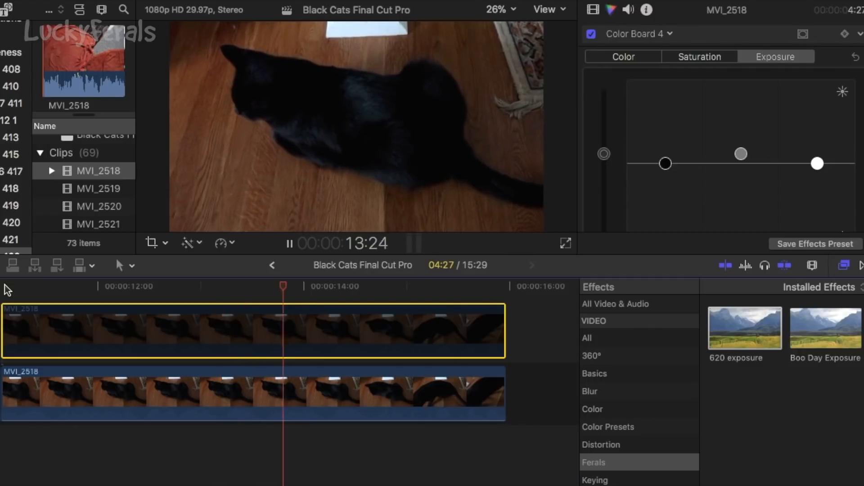
pyautogui.press('space')
pyautogui.click(258, 392)
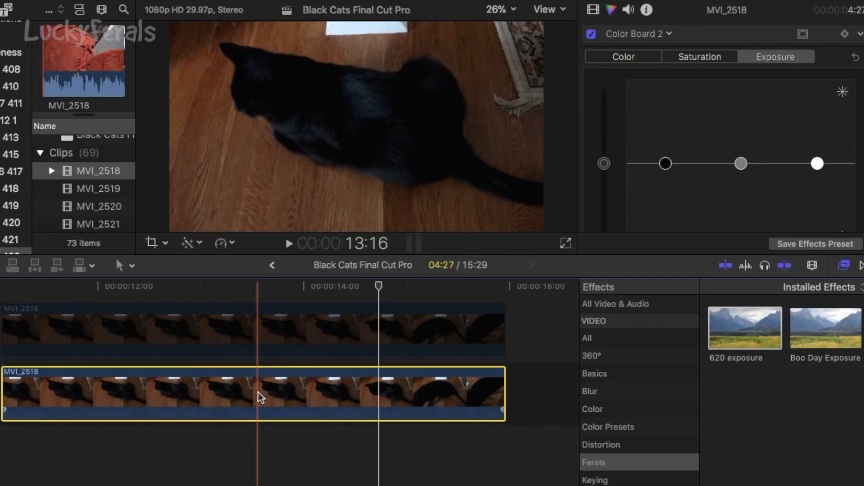
# Re-enable the upper brightened MVI_2518 clip and play the stacked section from its start for comparison.
pyautogui.click(288, 339)
pyautogui.press('v')
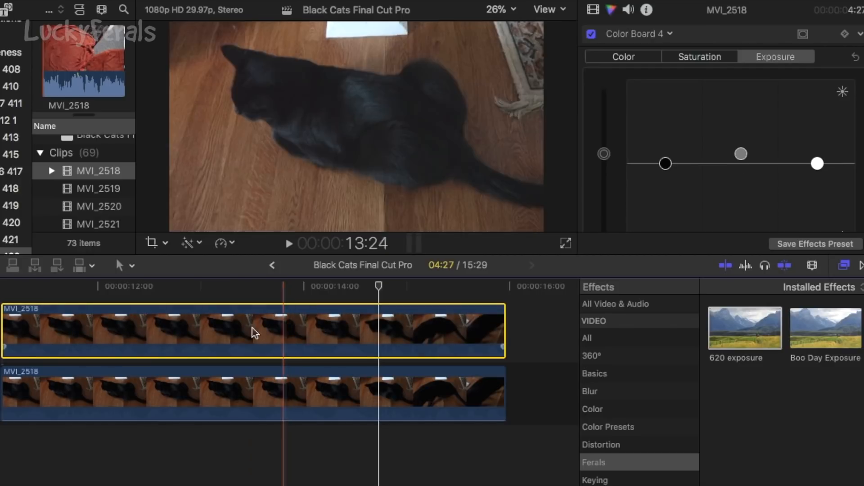
pyautogui.click(1, 289)
pyautogui.press('space')
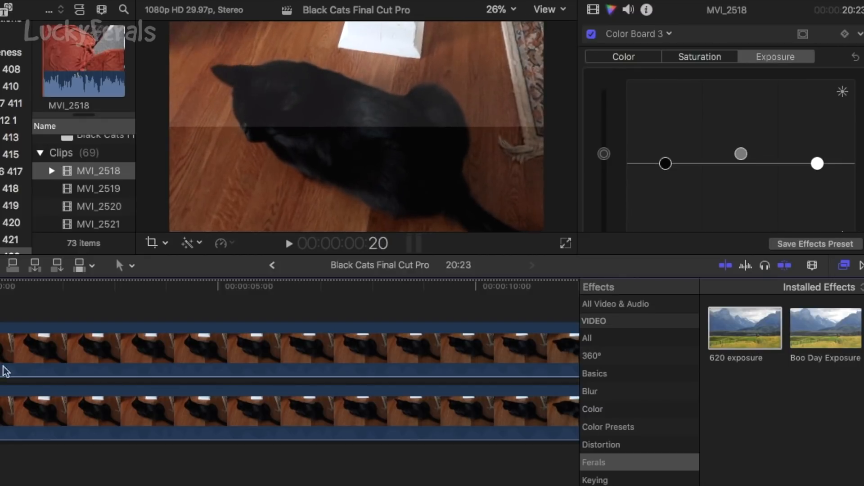
# Compare the Color Board exposure settings of the lower and upper MVI_2518 clips in the split-frame comparison.
pyautogui.click(34, 409)
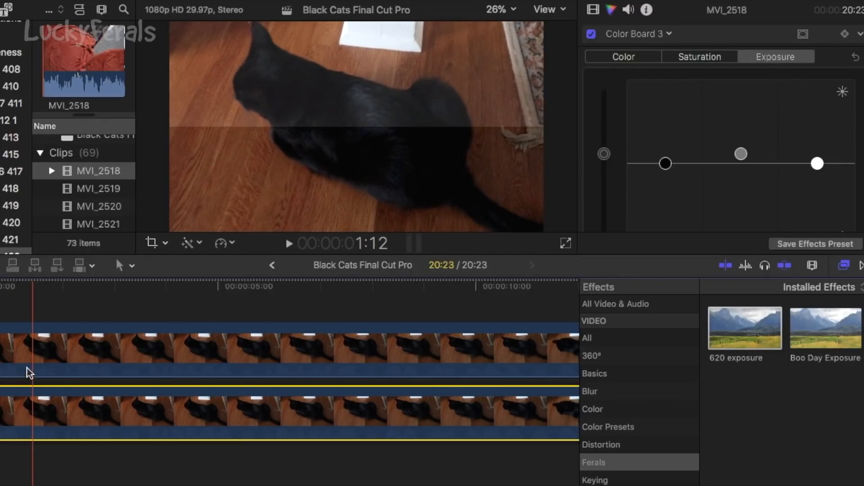
pyautogui.click(28, 352)
pyautogui.click(34, 420)
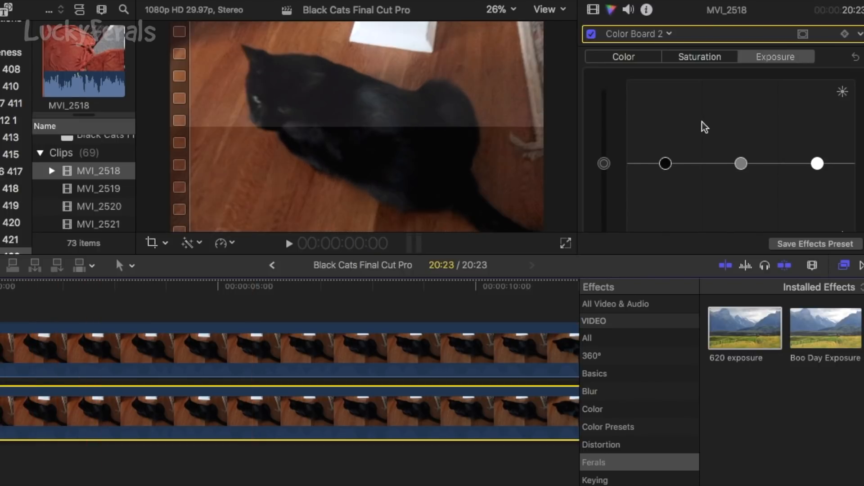
pyautogui.click(83, 309)
pyautogui.click(82, 336)
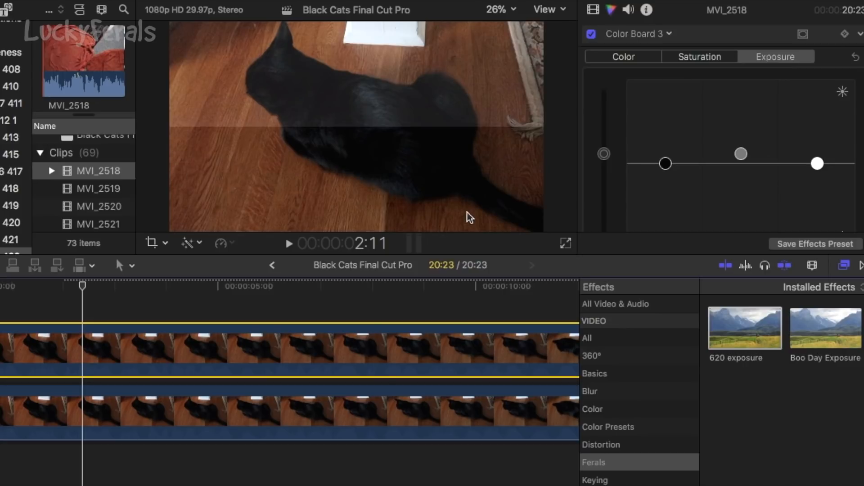
# Play the split-frame comparison from the beginning to the end to compare brightened and uncorrected footage.
pyautogui.moveTo(84, 286); pyautogui.dragTo(1, 286)
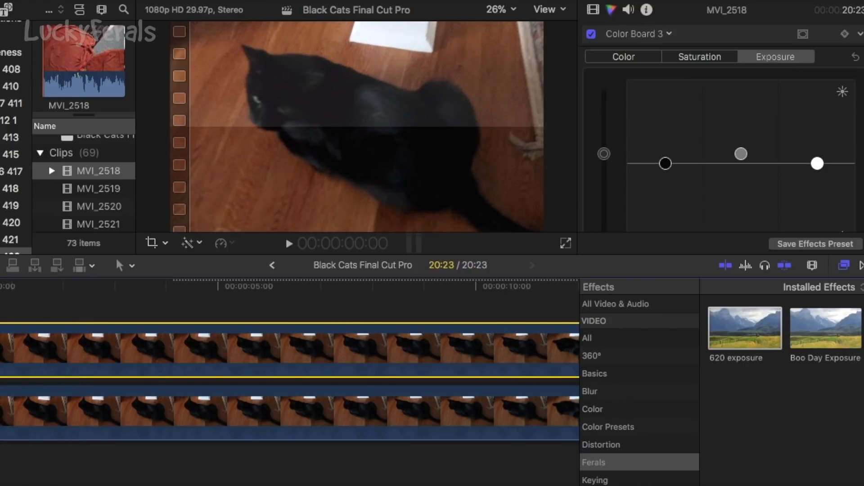
pyautogui.press('space')
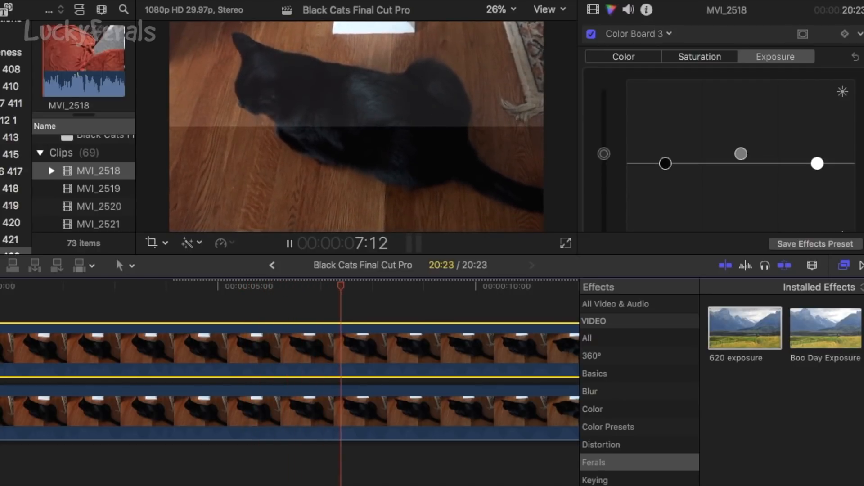
pyautogui.hscroll(5, 56, 311)
pyautogui.hscroll(5, 56, 311)
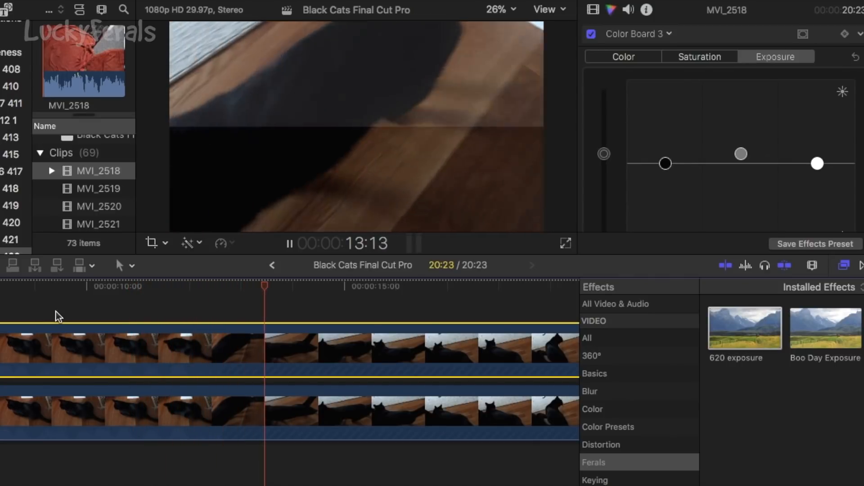
pyautogui.hscroll(3, 56, 312)
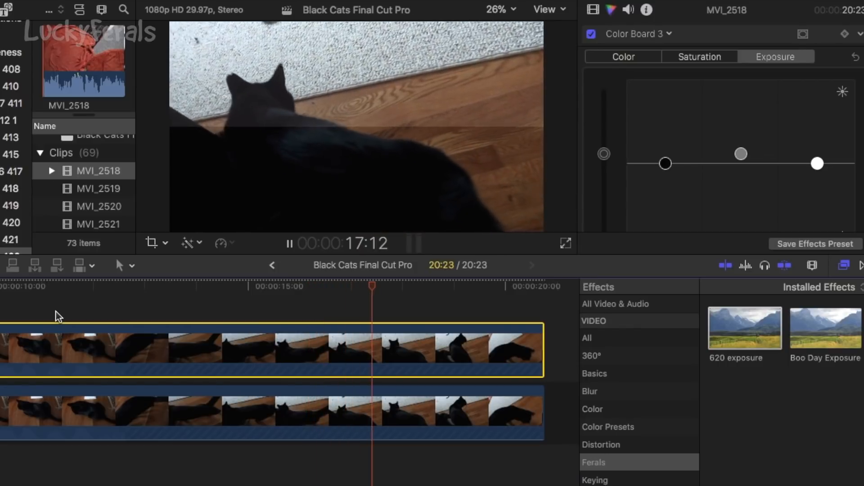
pyautogui.hscroll(3, 56, 311)
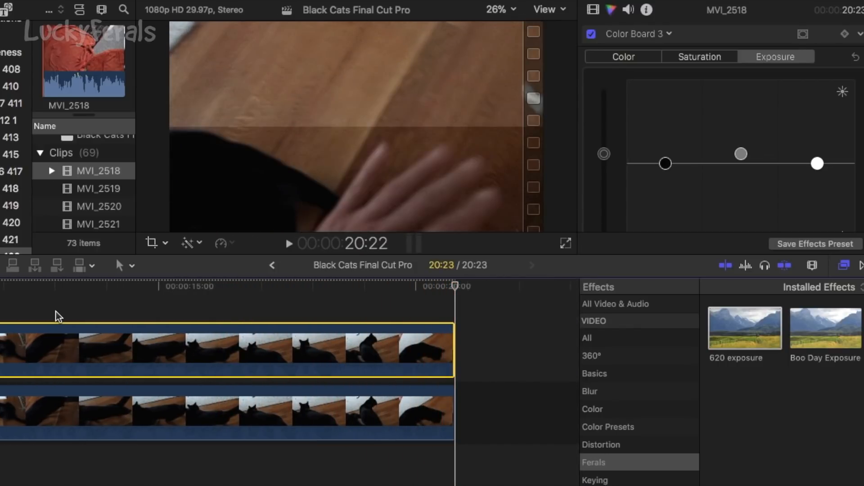
# Examine individual moments of the split-frame comparison to judge the brightness difference on the black cat.
pyautogui.click(136, 307)
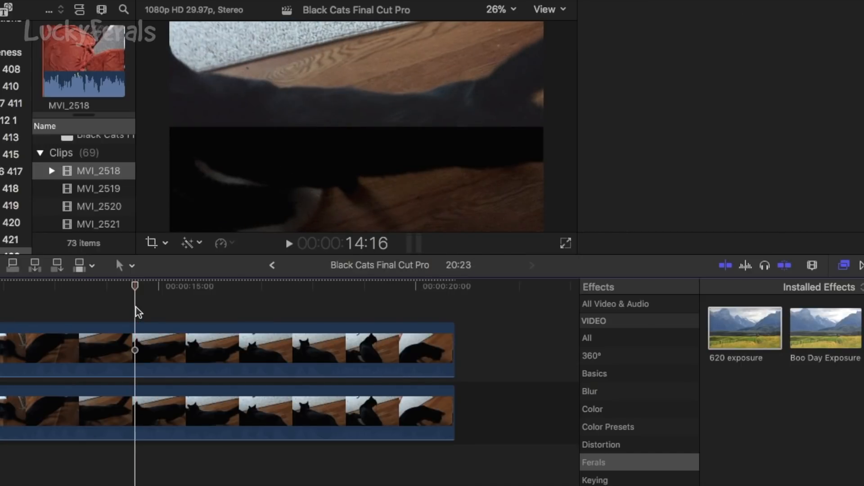
pyautogui.hscroll(-12, 136, 307)
pyautogui.click(136, 307)
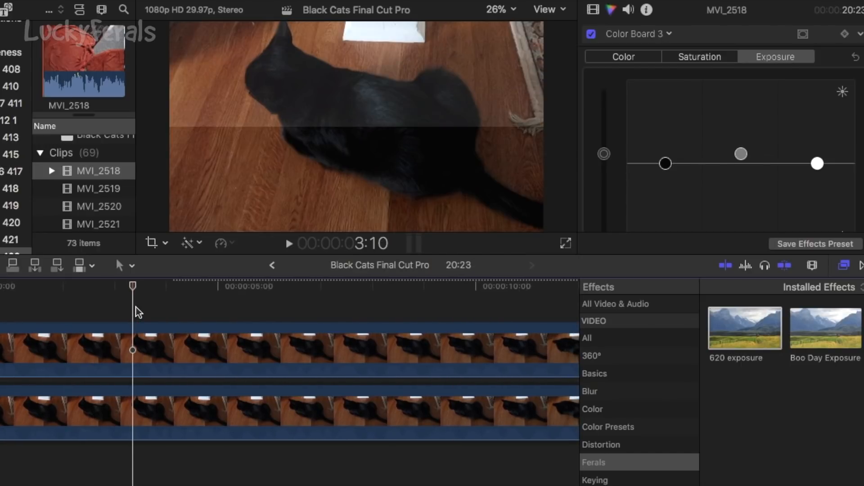
pyautogui.click(102, 295)
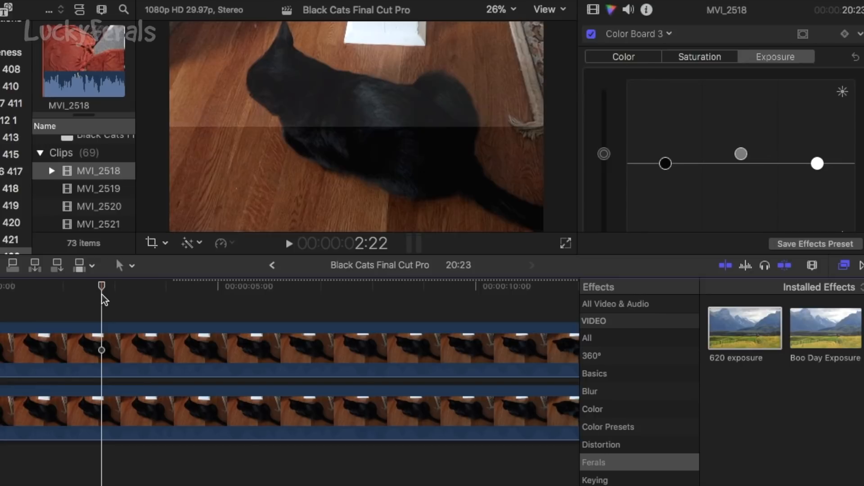
pyautogui.click(62, 293)
pyautogui.moveTo(61, 293); pyautogui.dragTo(0, 294)
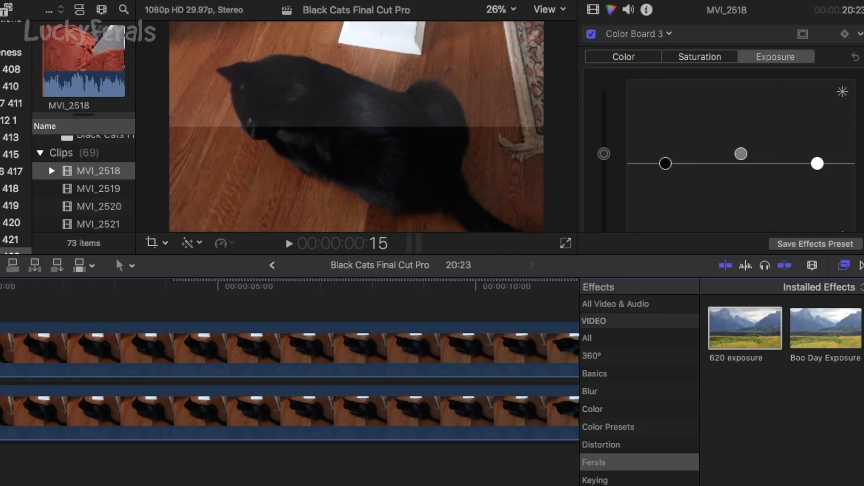
pyautogui.click(204, 293)
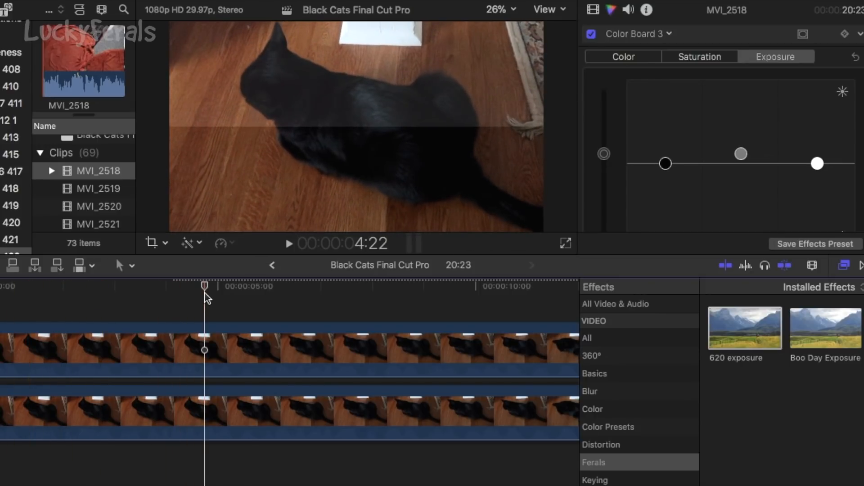
pyautogui.click(272, 295)
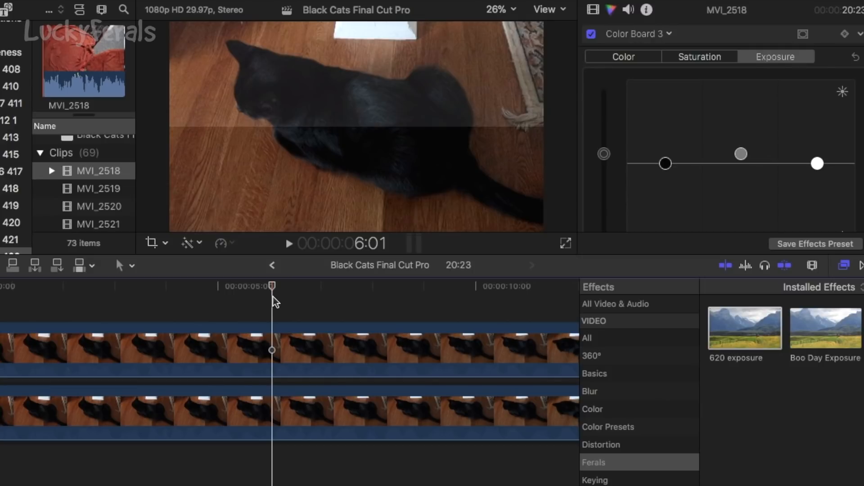
pyautogui.hscroll(5, 250, 298)
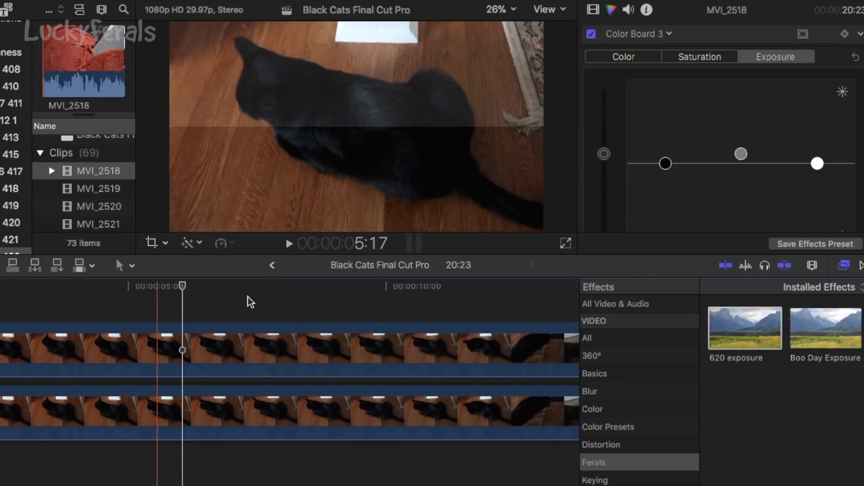
pyautogui.click(293, 302)
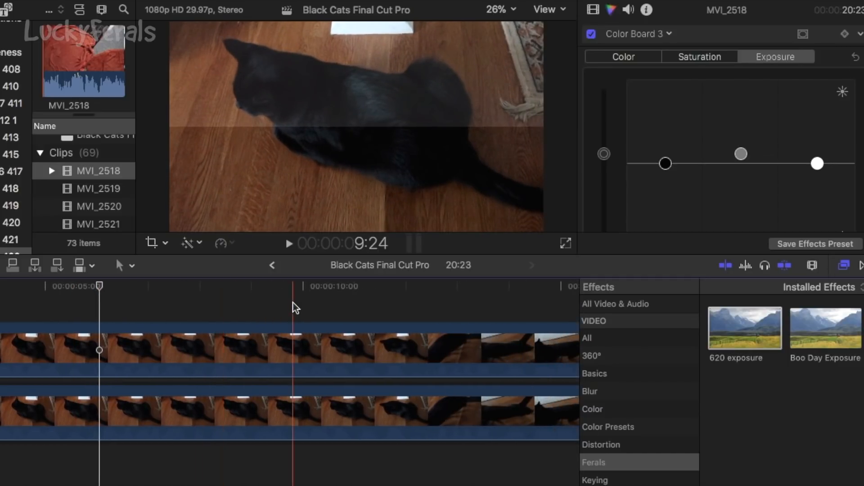